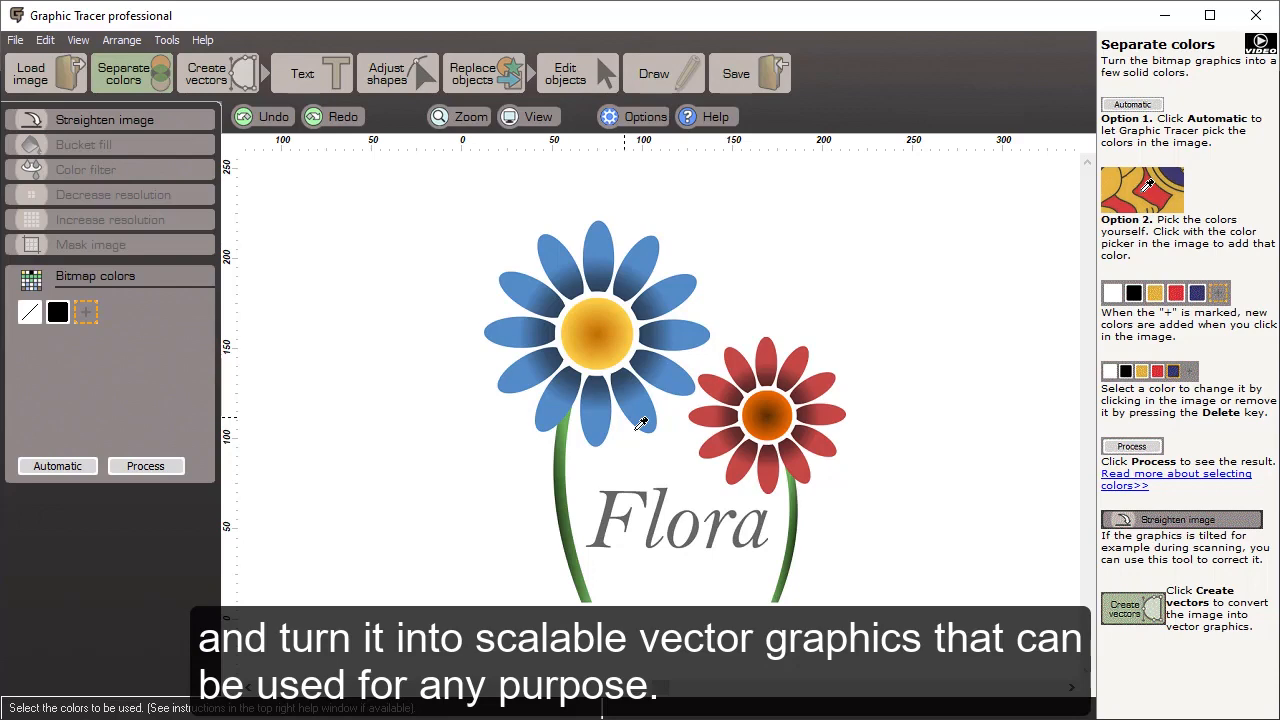
Step: Detect the image's colors automatically, add the gray of the Flora lettering, and process the image into solid colors
{"action": "scroll", "coordinate": [660, 412], "scroll_direction": "up", "scroll_amount": 5}
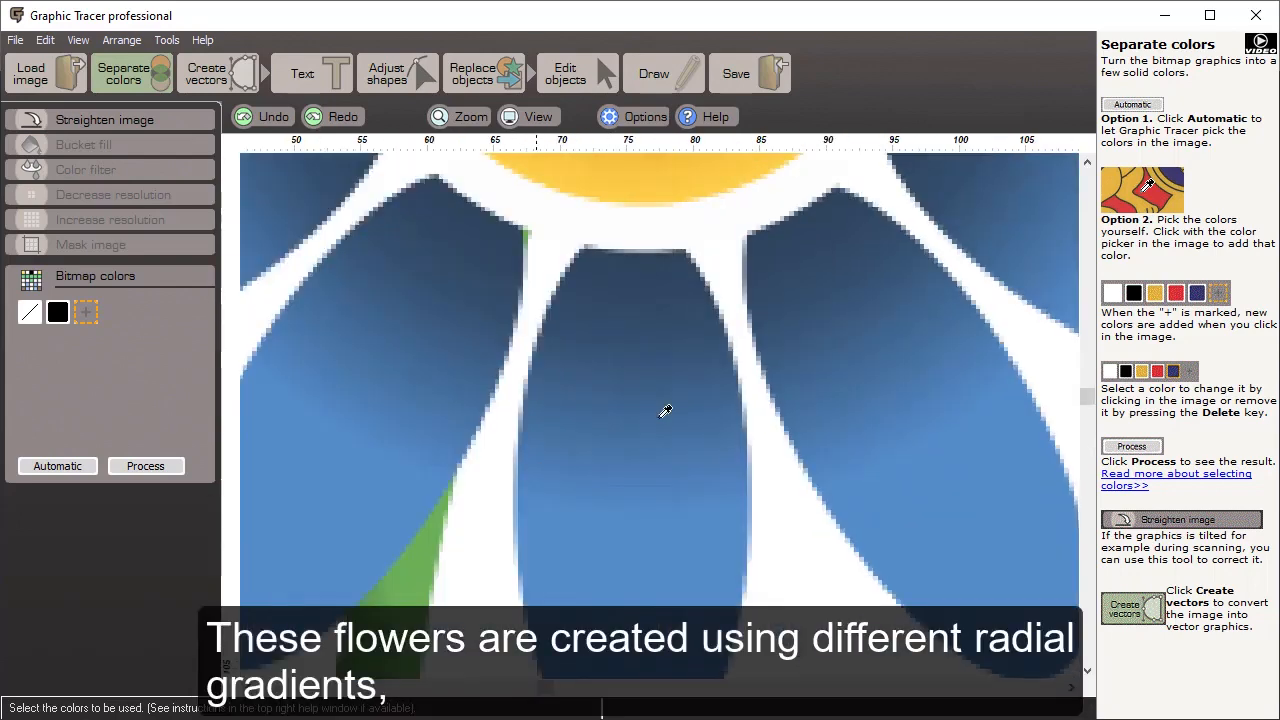
{"action": "scroll", "coordinate": [665, 411], "scroll_direction": "down", "scroll_amount": 5}
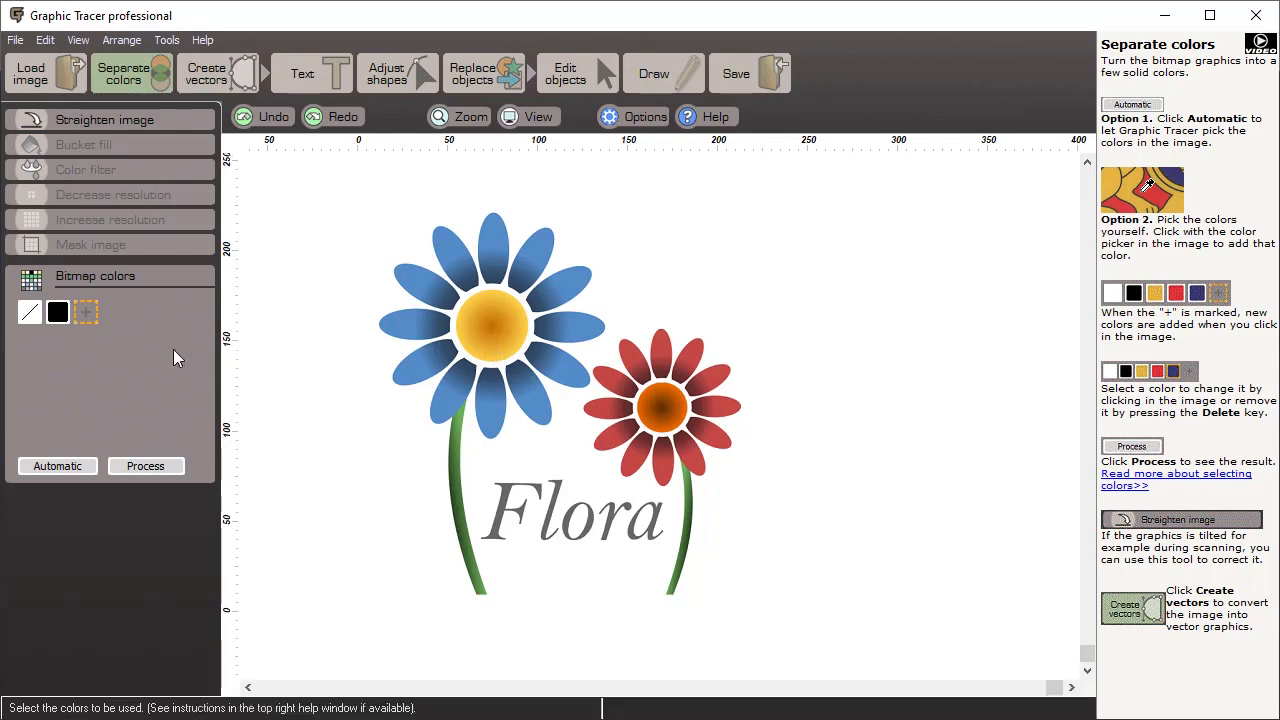
{"action": "left_click", "coordinate": [36, 475]}
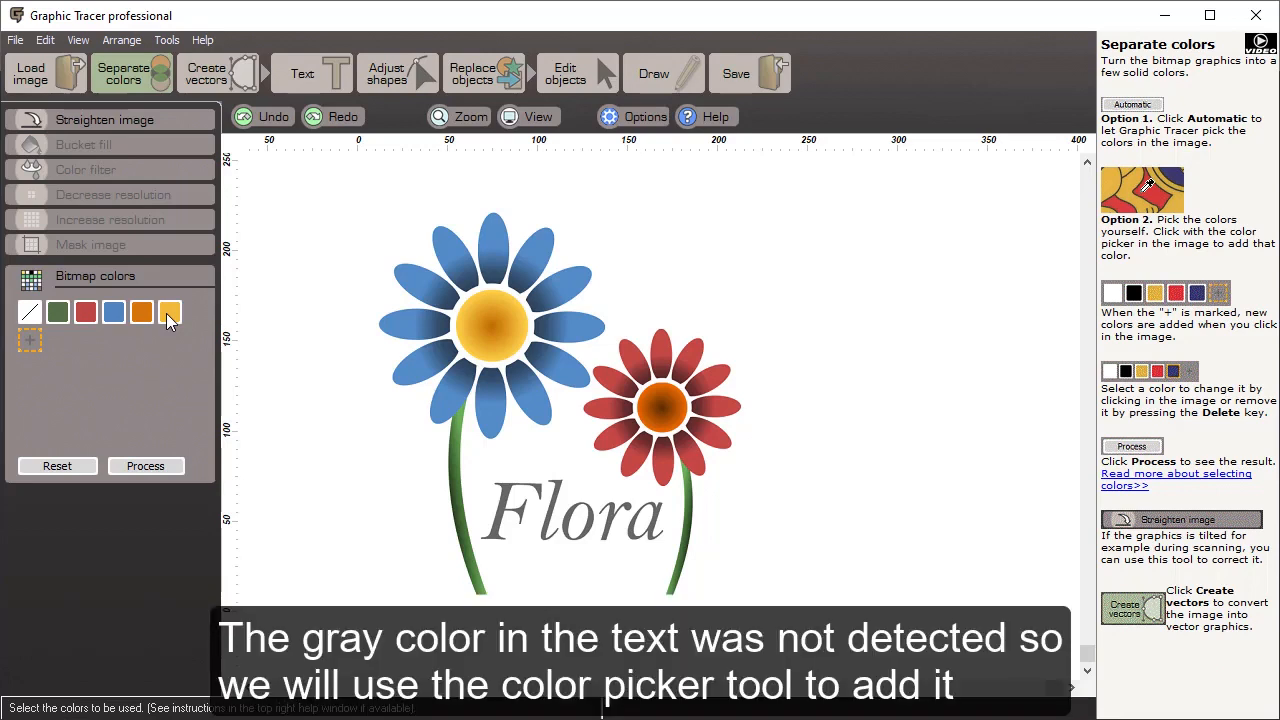
{"action": "left_click", "coordinate": [505, 507]}
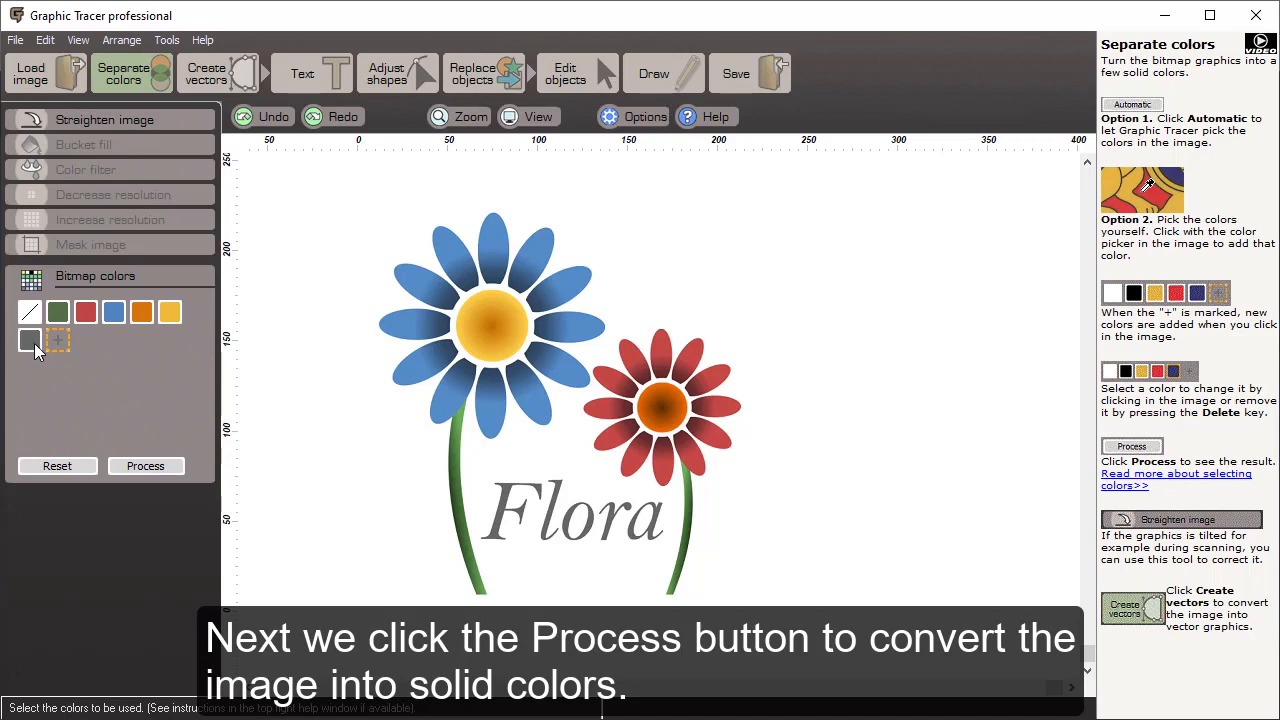
{"action": "left_click", "coordinate": [140, 467]}
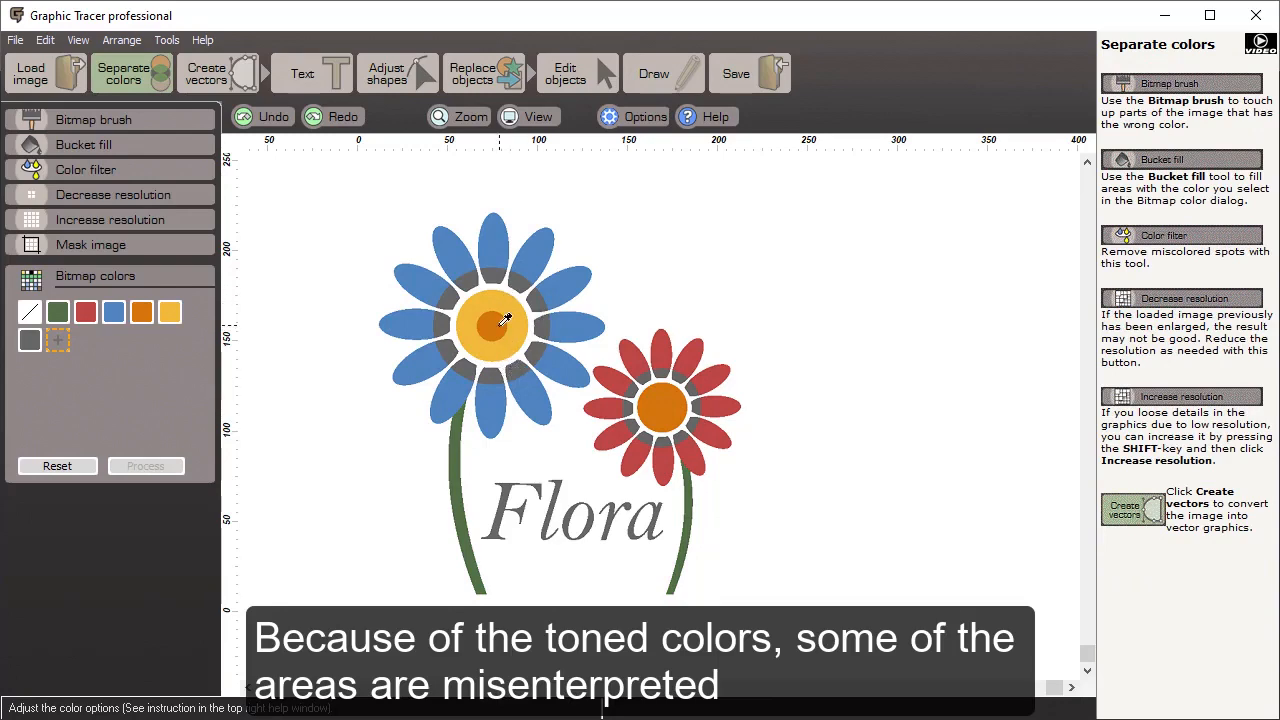
Step: Add the darkest tone at the blue flower's center to the yellow swatch and reprocess the image
{"action": "scroll", "coordinate": [505, 318], "scroll_direction": "up", "scroll_amount": 5}
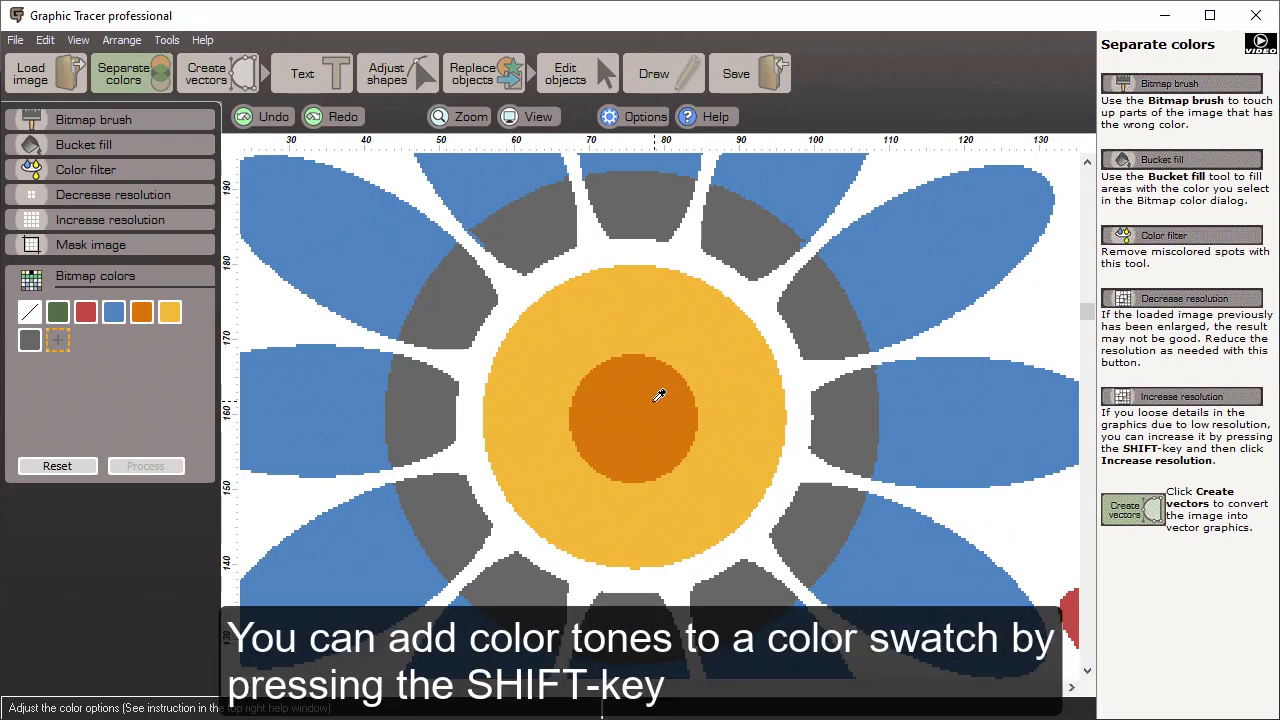
{"action": "left_click", "coordinate": [172, 314]}
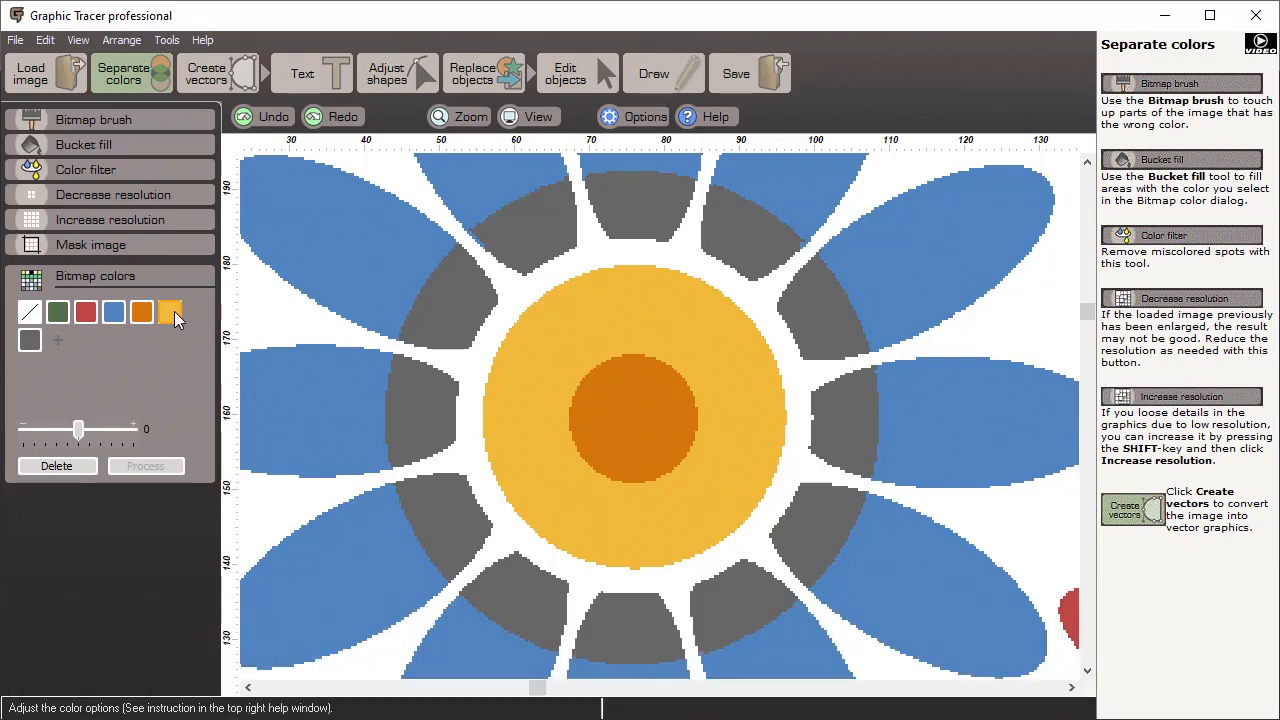
{"action": "key", "text": "space"}
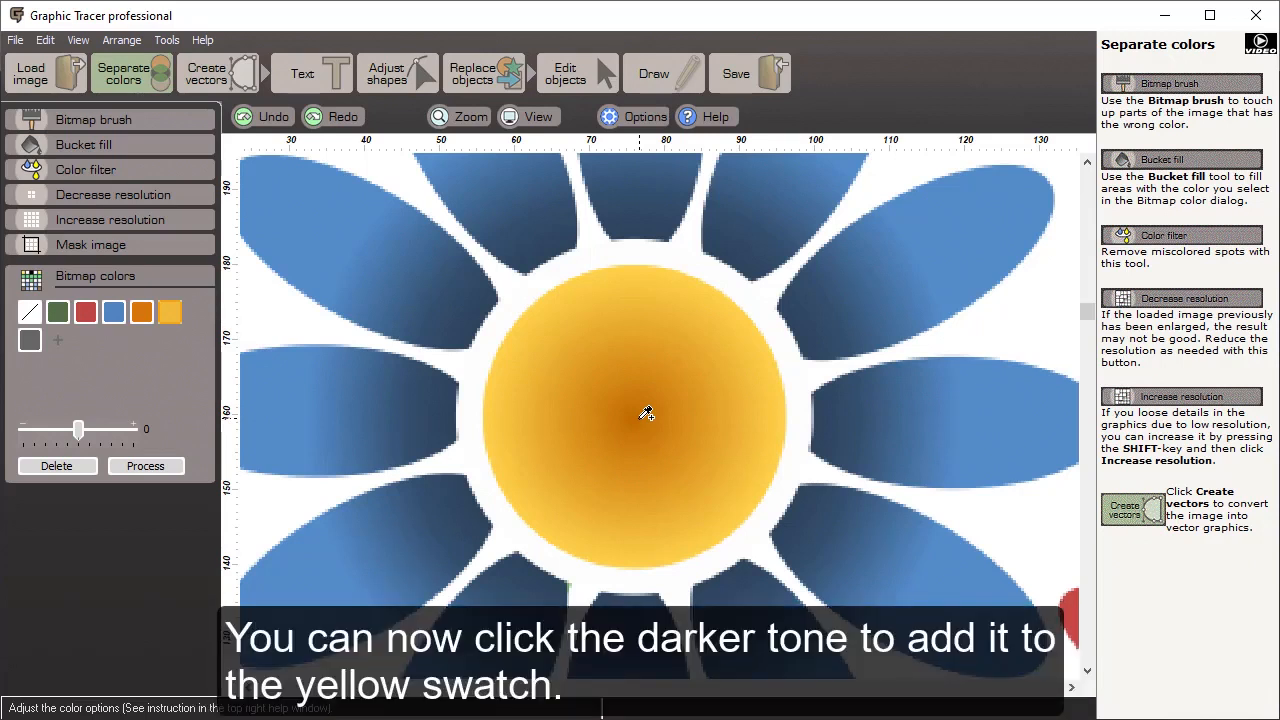
{"action": "left_click", "coordinate": [646, 413]}
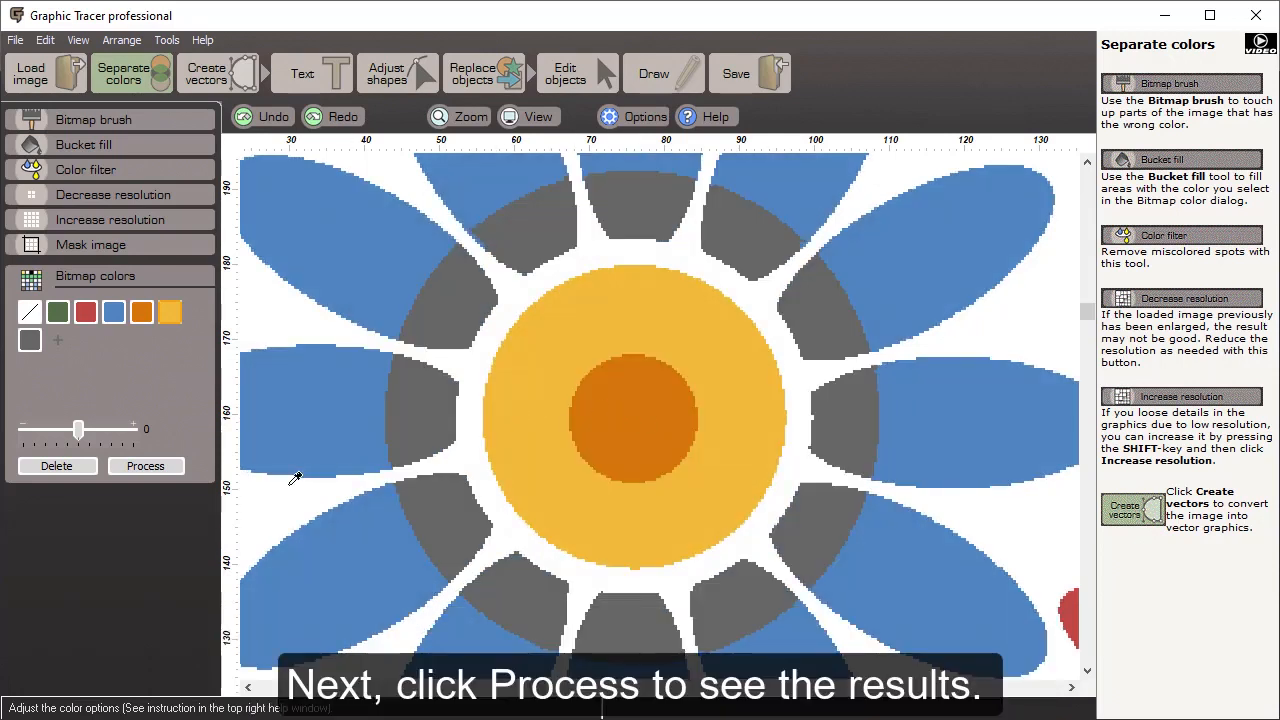
{"action": "left_click", "coordinate": [171, 466]}
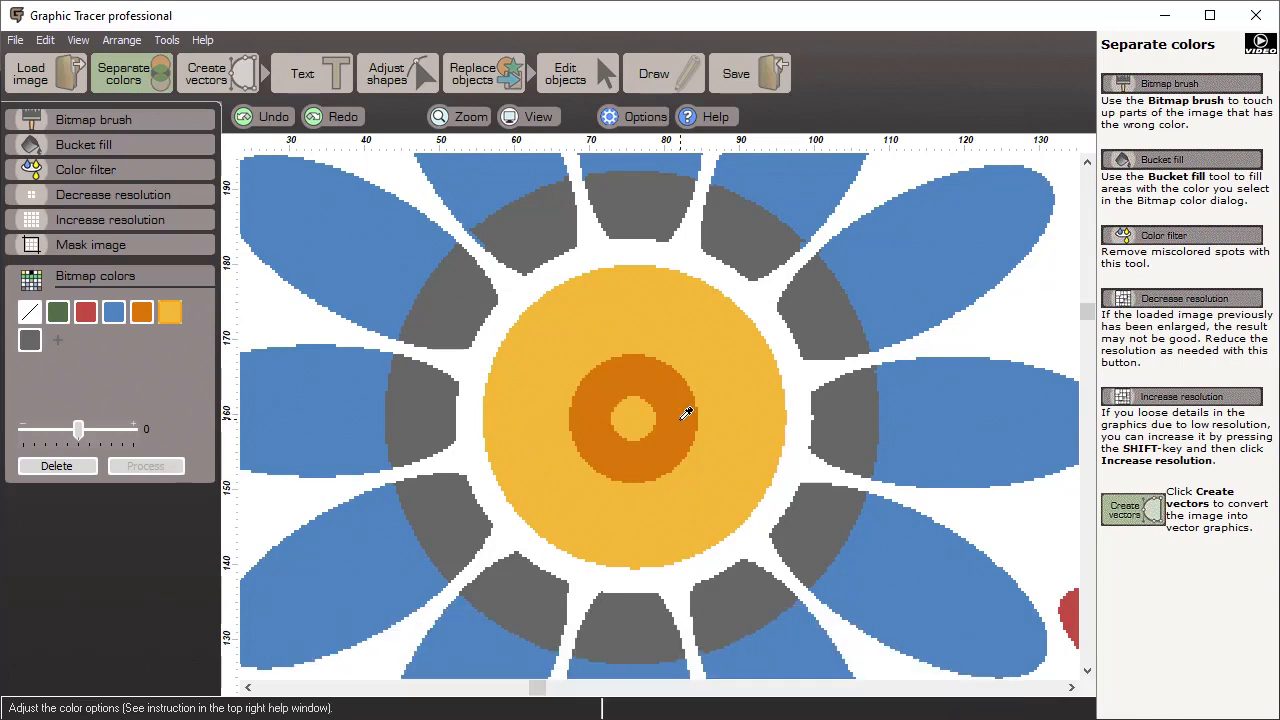
Step: Add the remaining orange ring tone in the blue flower's center to the yellow swatch and reprocess the image
{"action": "key", "text": "space"}
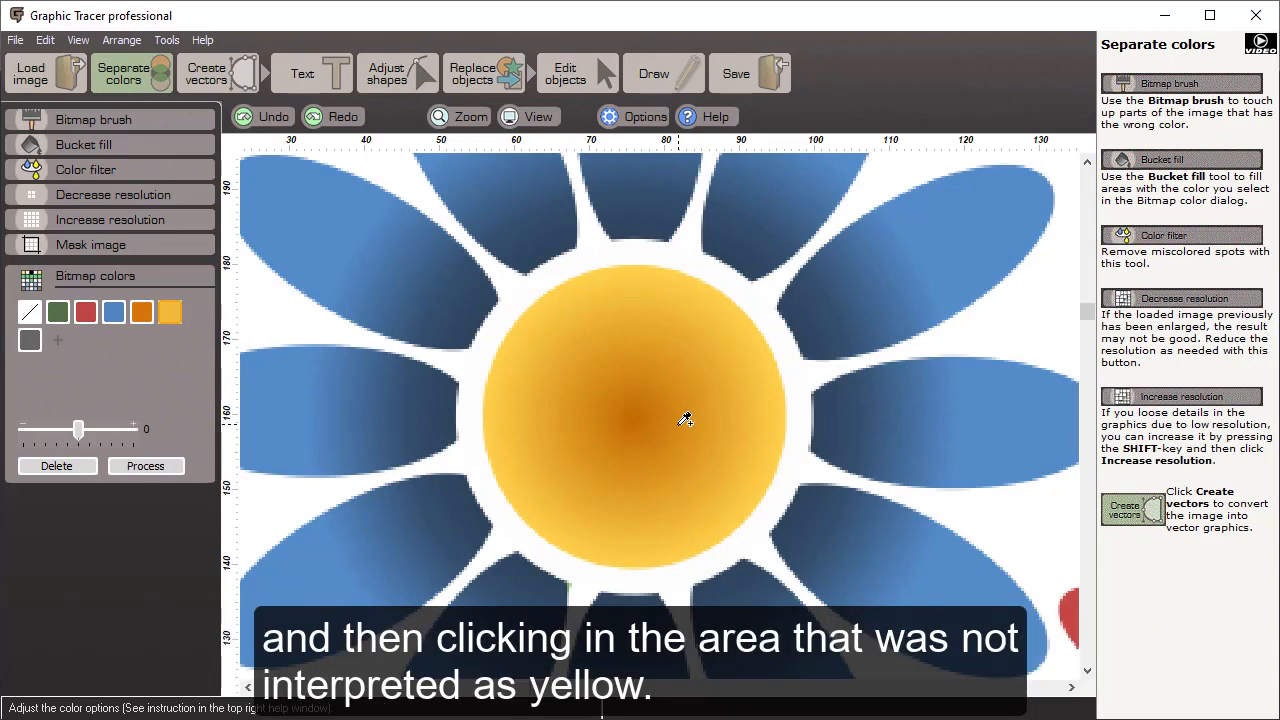
{"action": "left_click", "coordinate": [684, 419]}
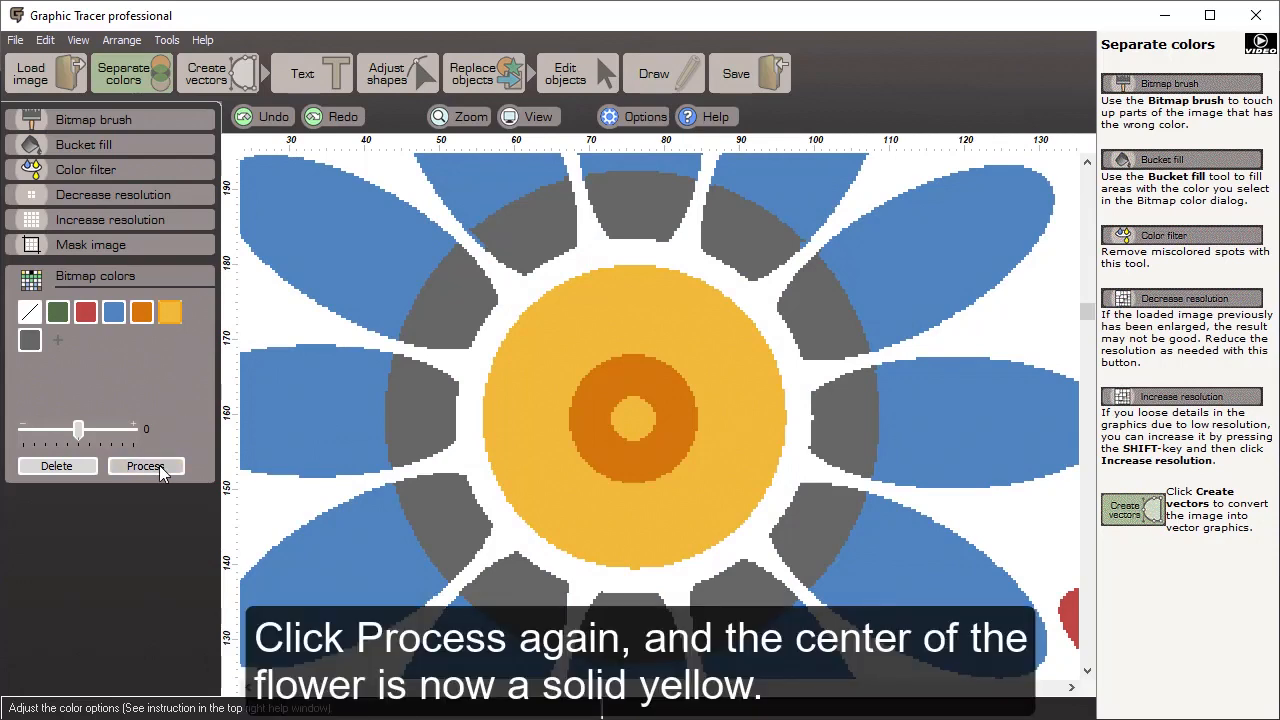
{"action": "left_click", "coordinate": [158, 470]}
Step: Add the dark blue inner tone of the petals to the blue swatch and reprocess the image
{"action": "scroll", "coordinate": [666, 410], "scroll_direction": "down", "scroll_amount": 2}
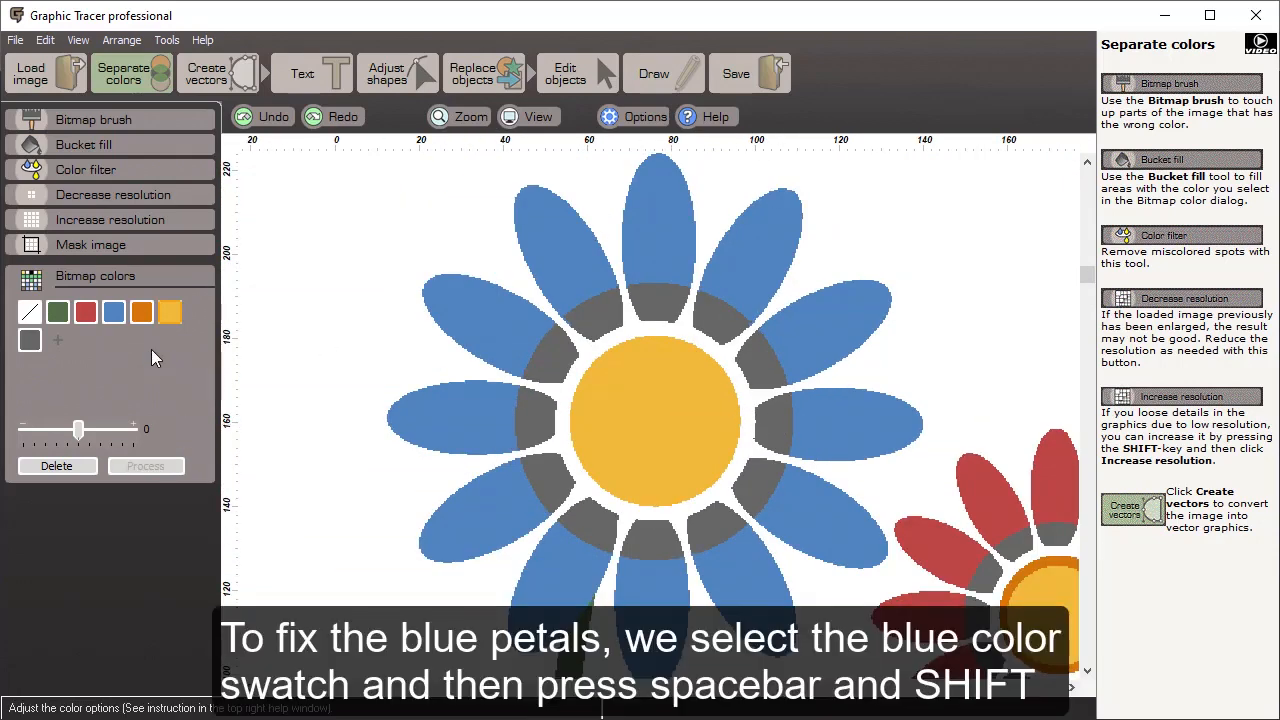
{"action": "scroll", "coordinate": [757, 377], "scroll_direction": "up", "scroll_amount": 2}
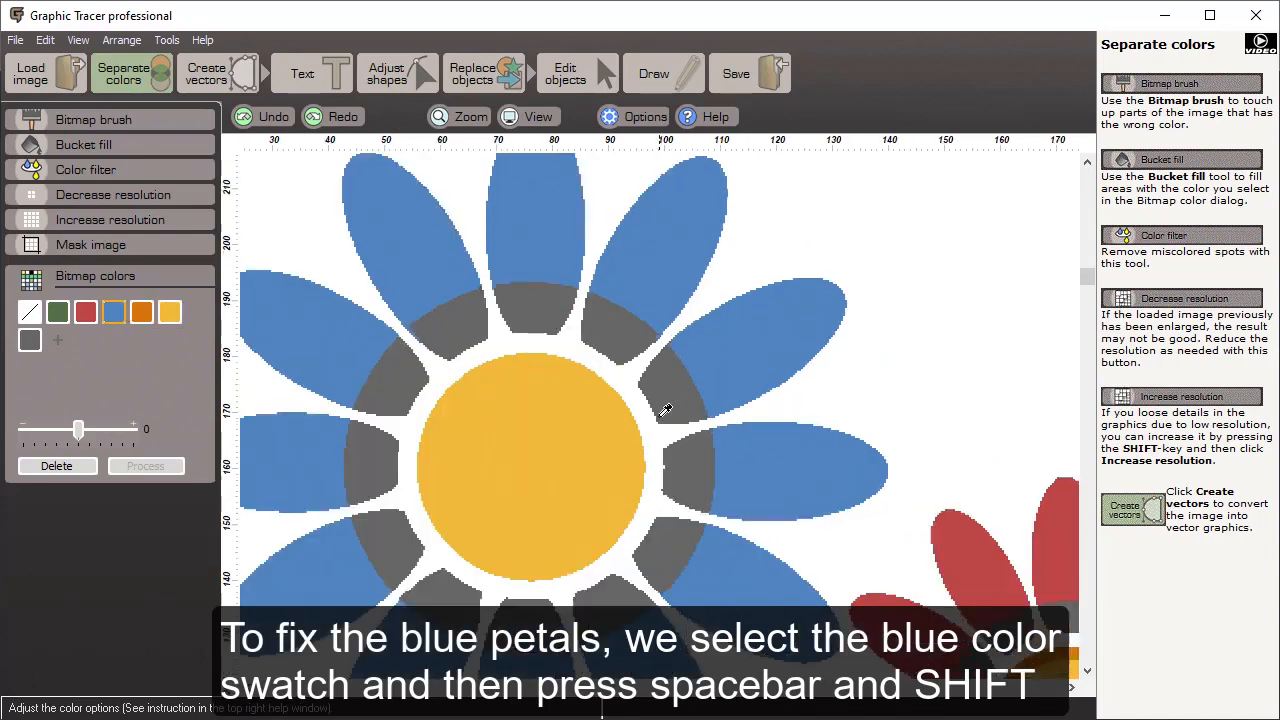
{"action": "key", "text": "space"}
{"action": "key", "text": "shift"}
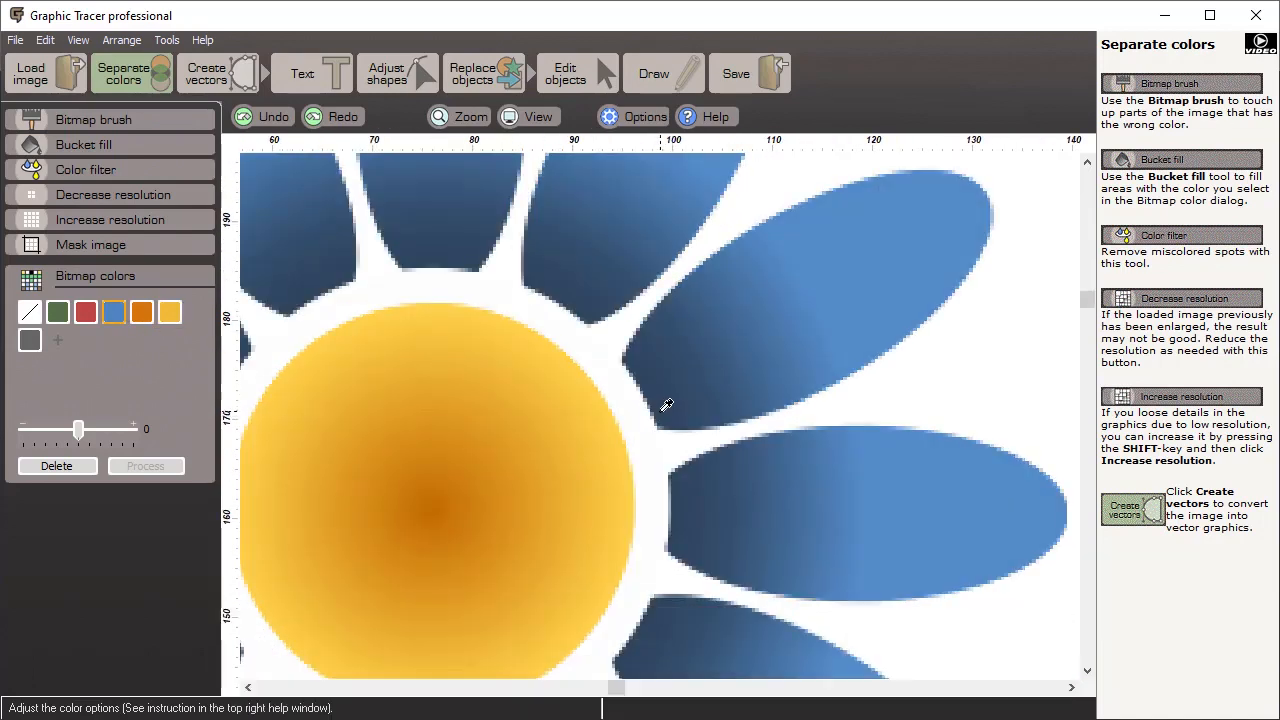
{"action": "left_click", "coordinate": [668, 406], "text": "shift"}
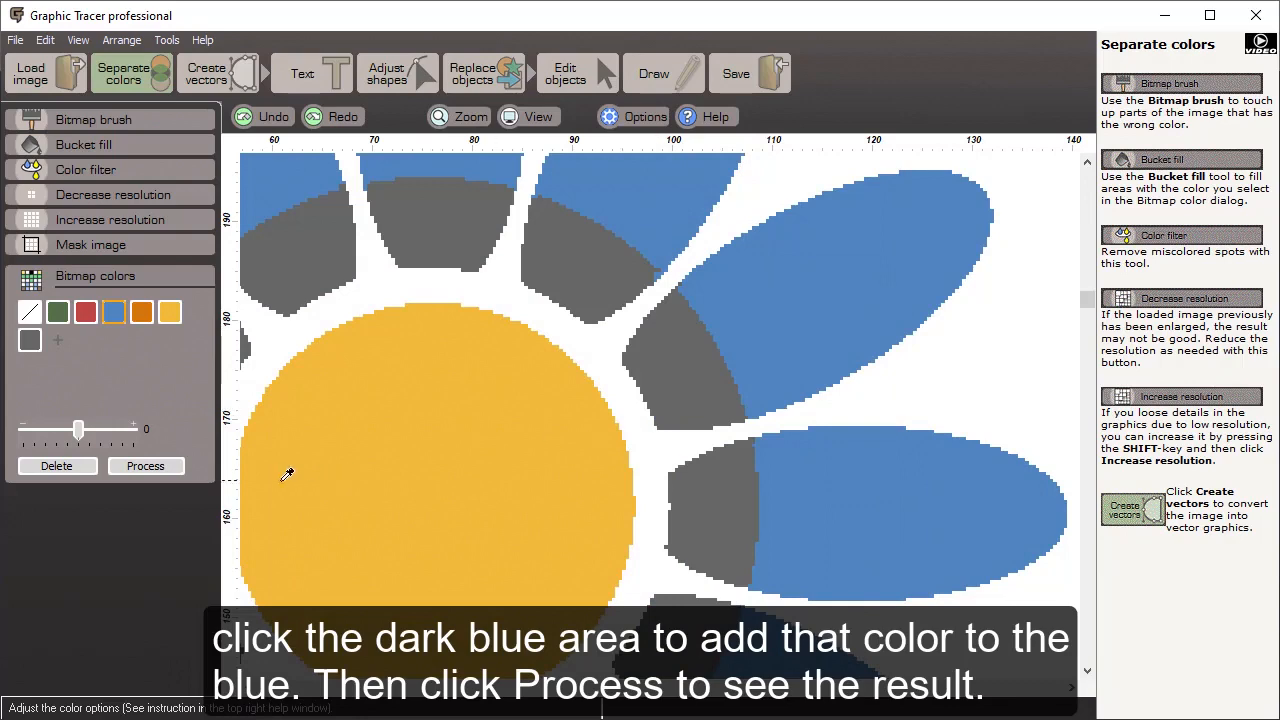
{"action": "left_click", "coordinate": [165, 467]}
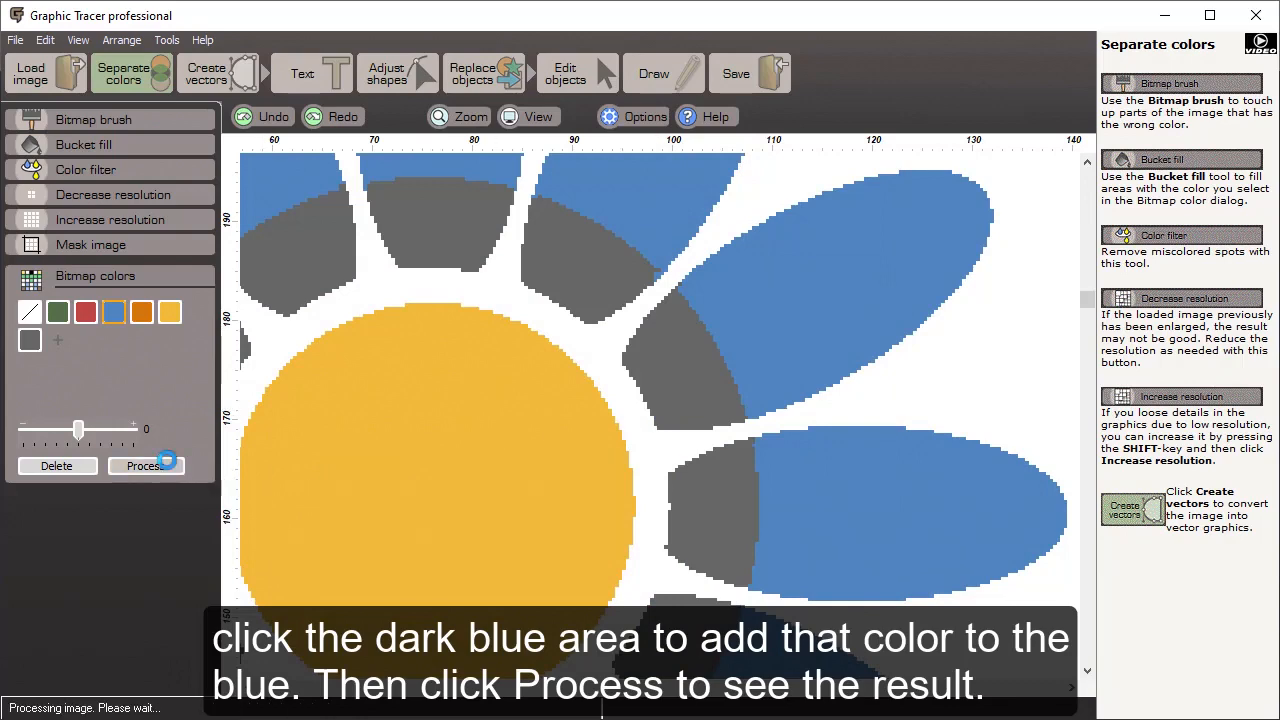
Step: Add the dark tone at the red flower's center to the orange swatch and reprocess the image
{"action": "scroll", "coordinate": [665, 410], "scroll_direction": "down", "scroll_amount": 2}
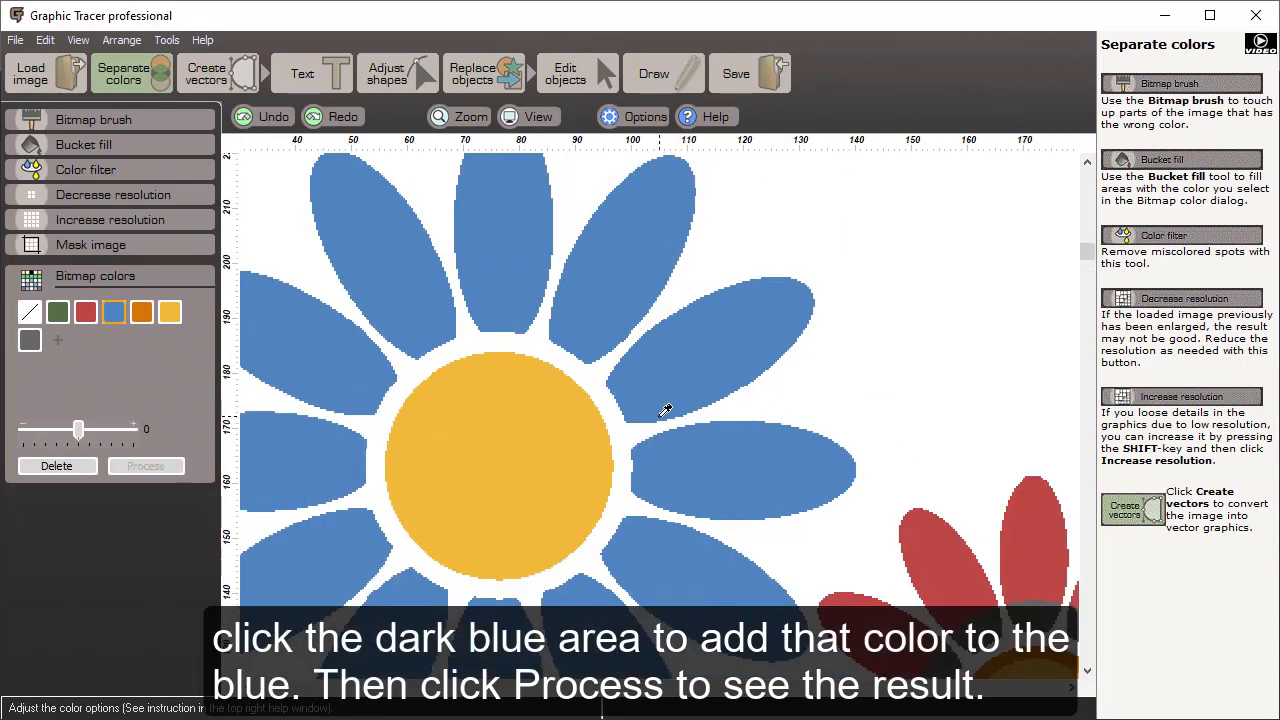
{"action": "scroll", "coordinate": [665, 410], "scroll_direction": "down", "scroll_amount": 2}
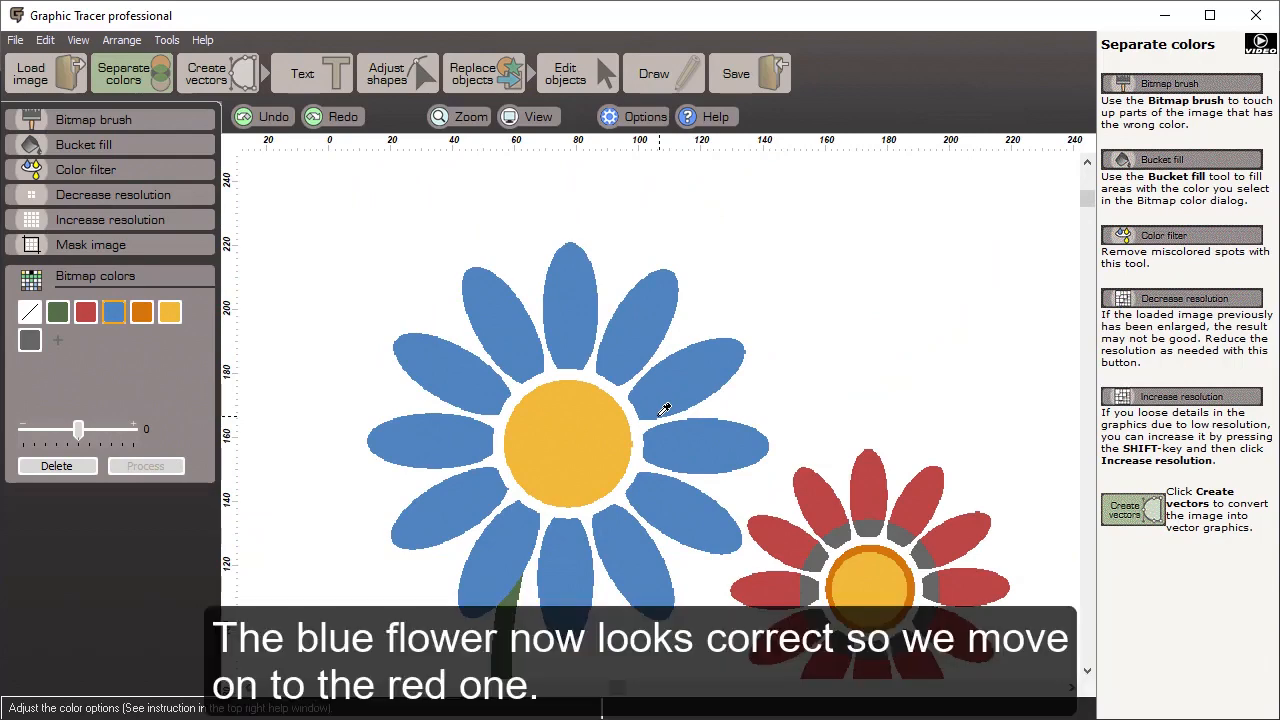
{"action": "scroll", "coordinate": [665, 410], "scroll_direction": "up", "scroll_amount": 3}
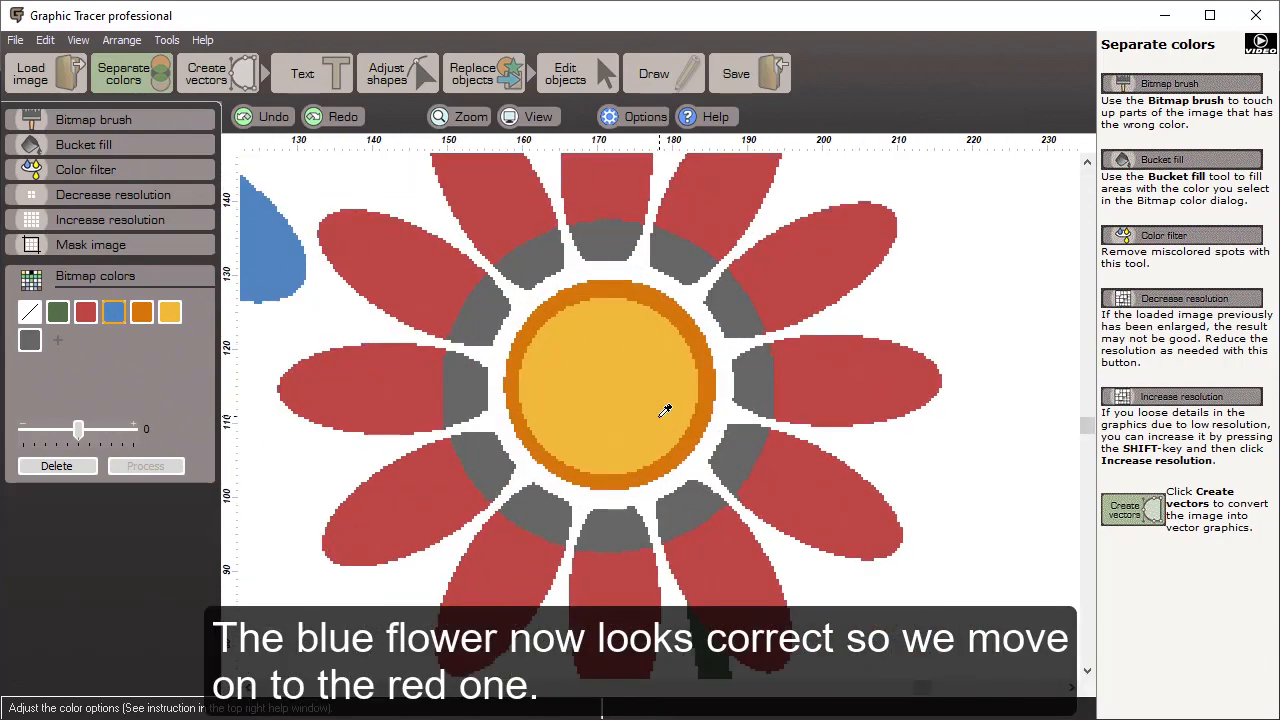
{"action": "left_click", "coordinate": [138, 316]}
{"action": "left_click", "coordinate": [643, 358]}
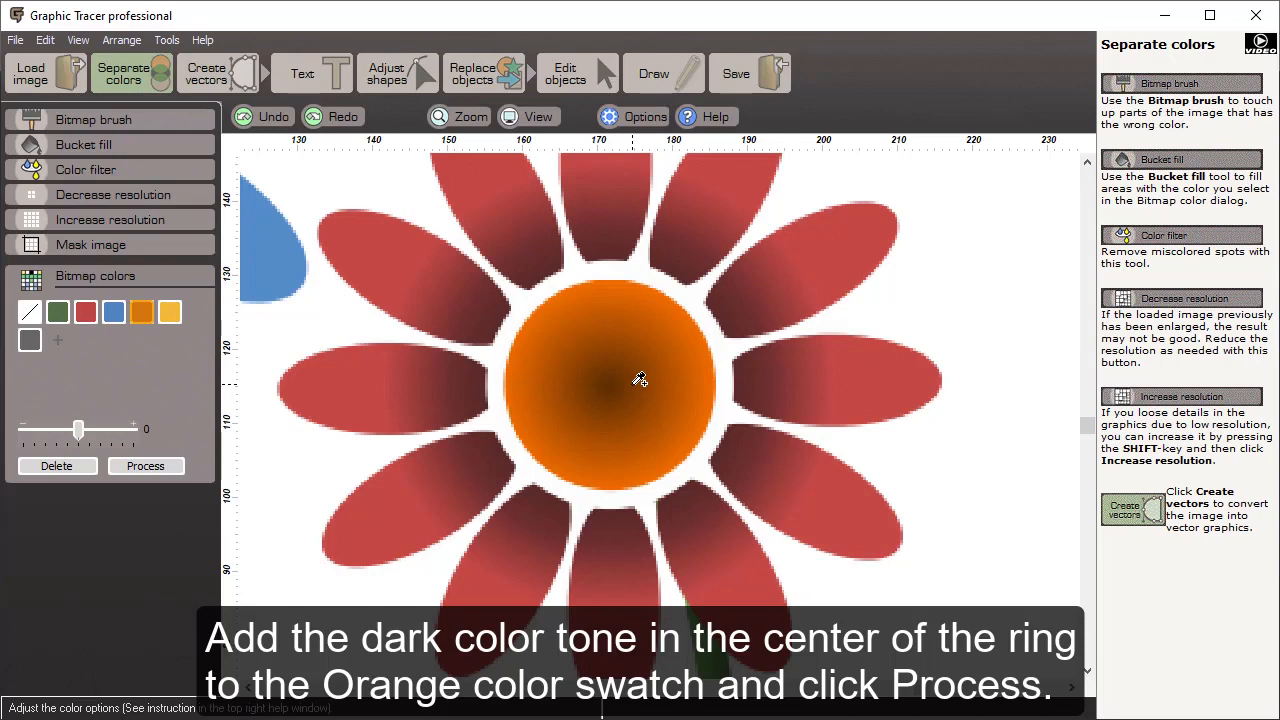
{"action": "left_click", "coordinate": [640, 379]}
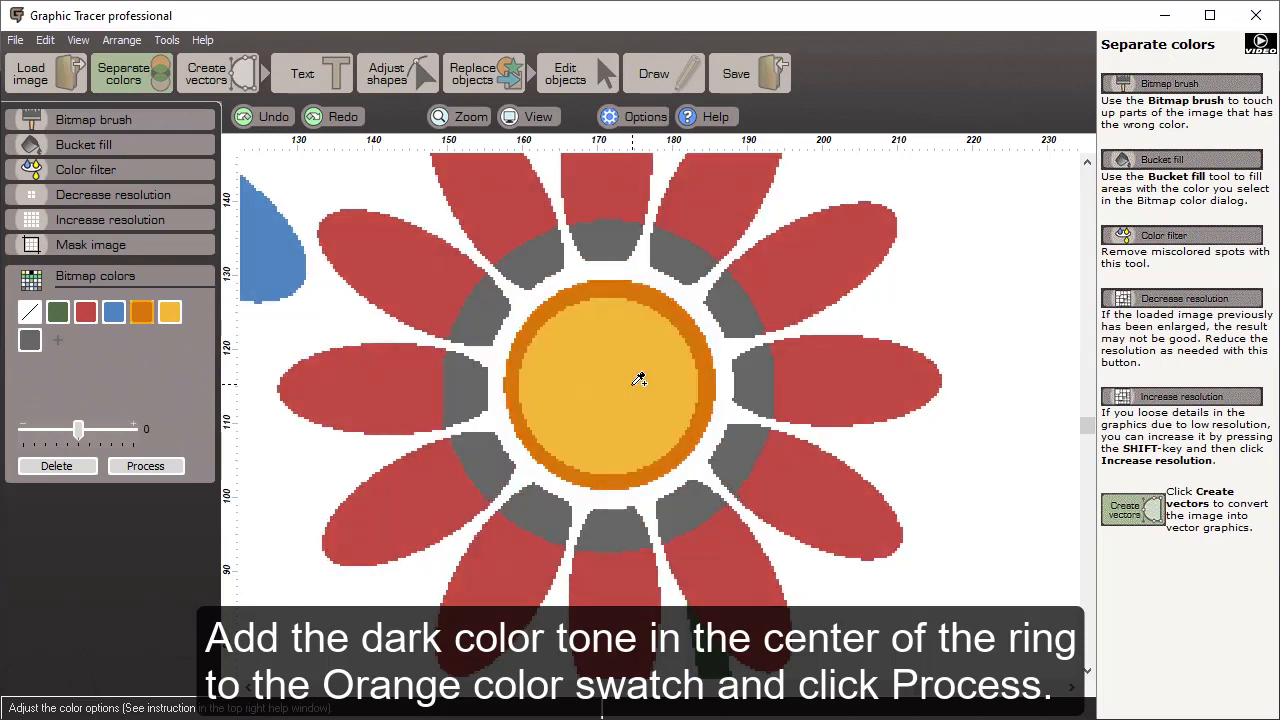
{"action": "left_click", "coordinate": [145, 463]}
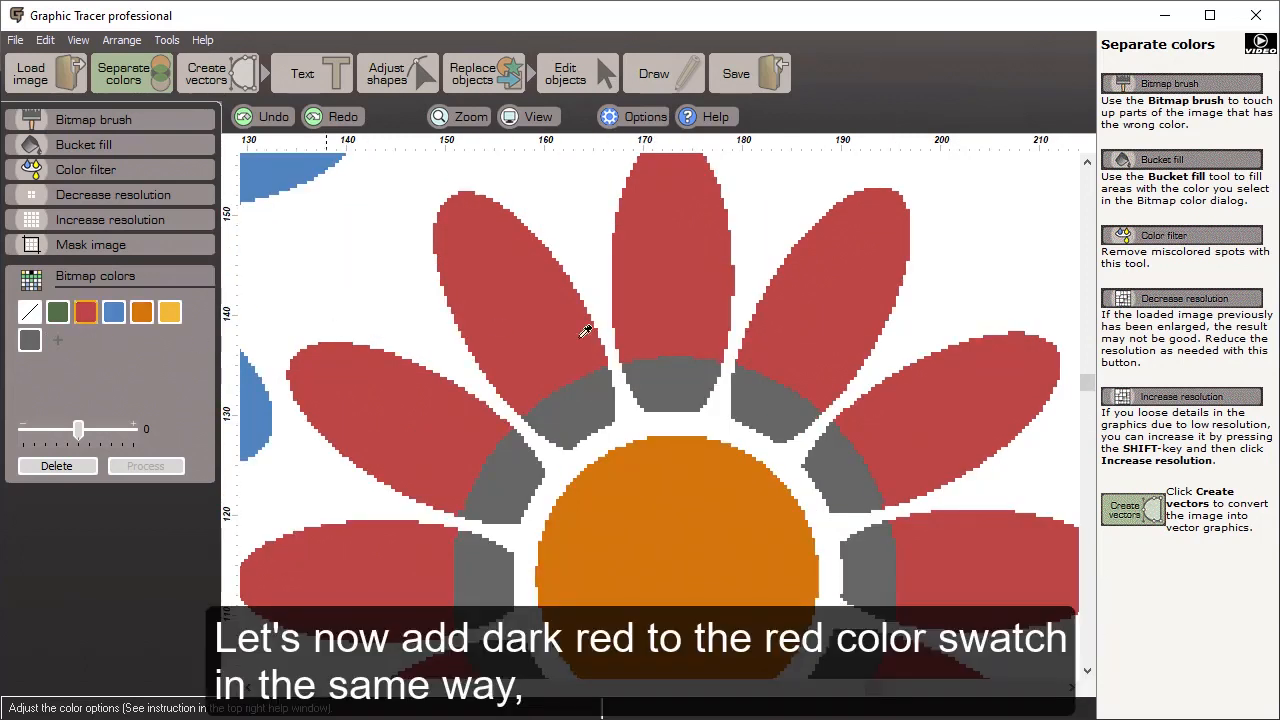
Step: Process the image with the petals' dark red tone added to the red swatch, and convert it to vectors
{"action": "left_click", "coordinate": [690, 396]}
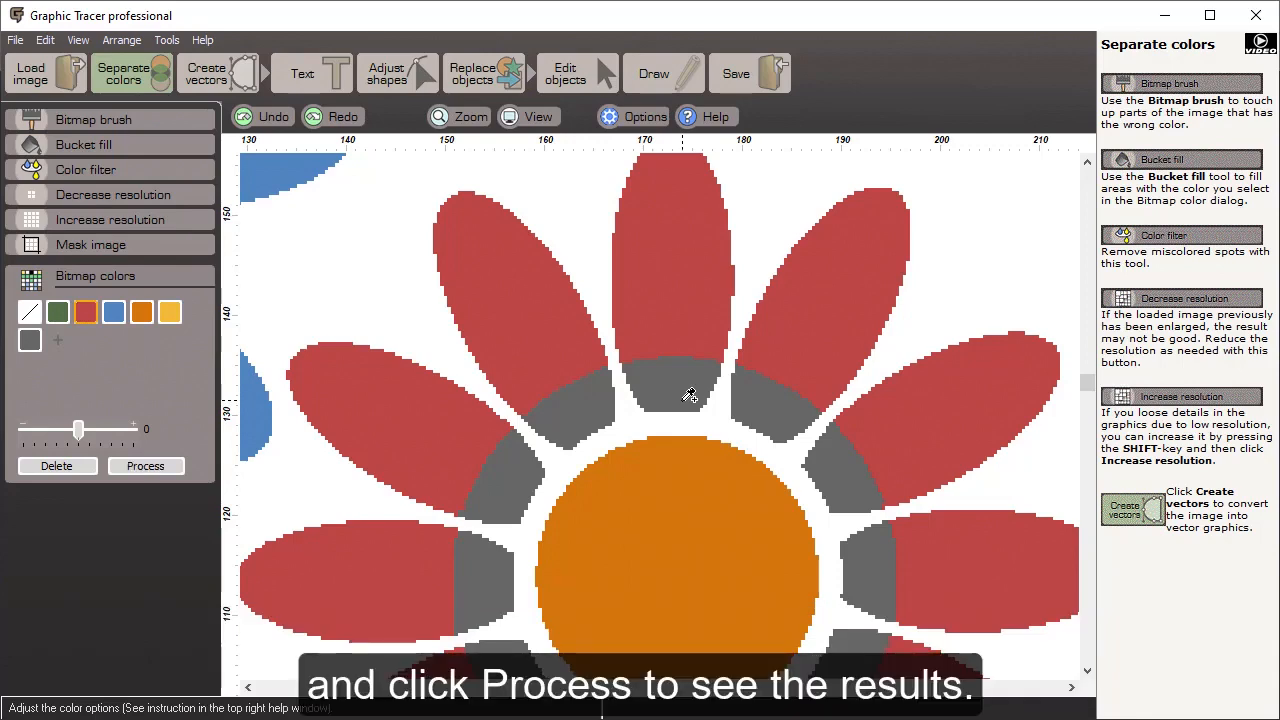
{"action": "left_click", "coordinate": [182, 468]}
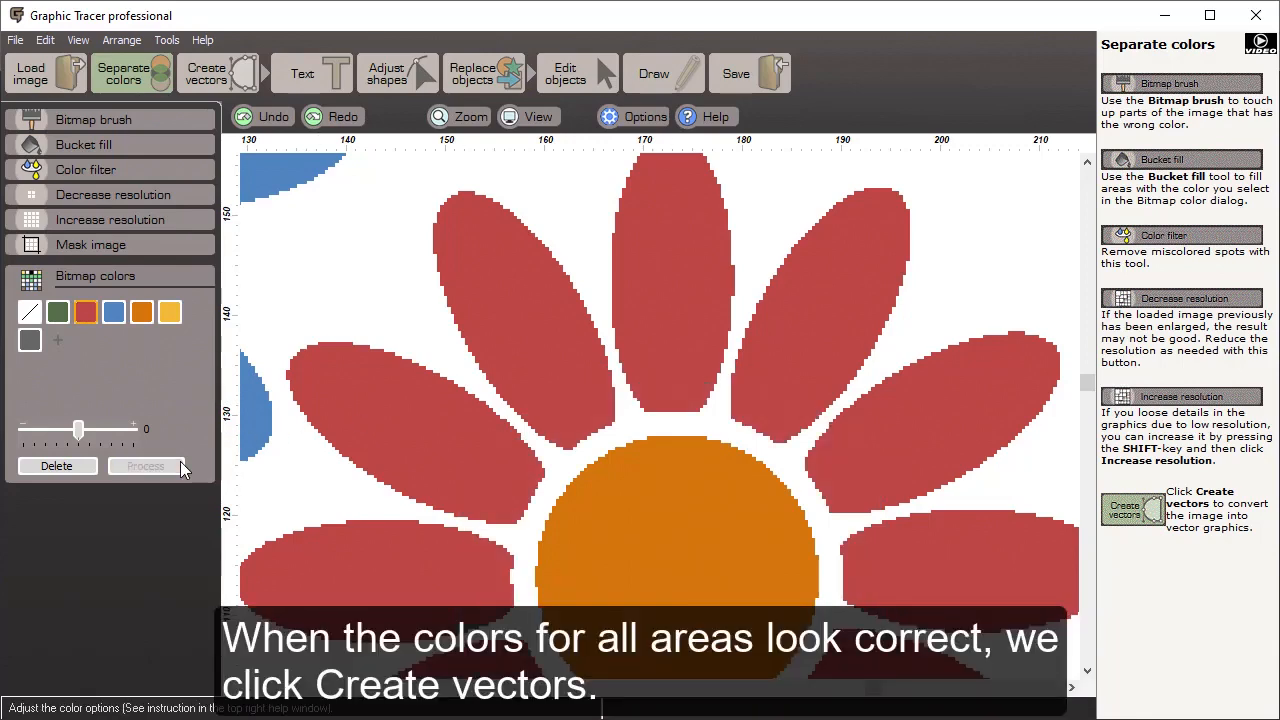
{"action": "scroll", "coordinate": [662, 412], "scroll_direction": "down", "scroll_amount": 3}
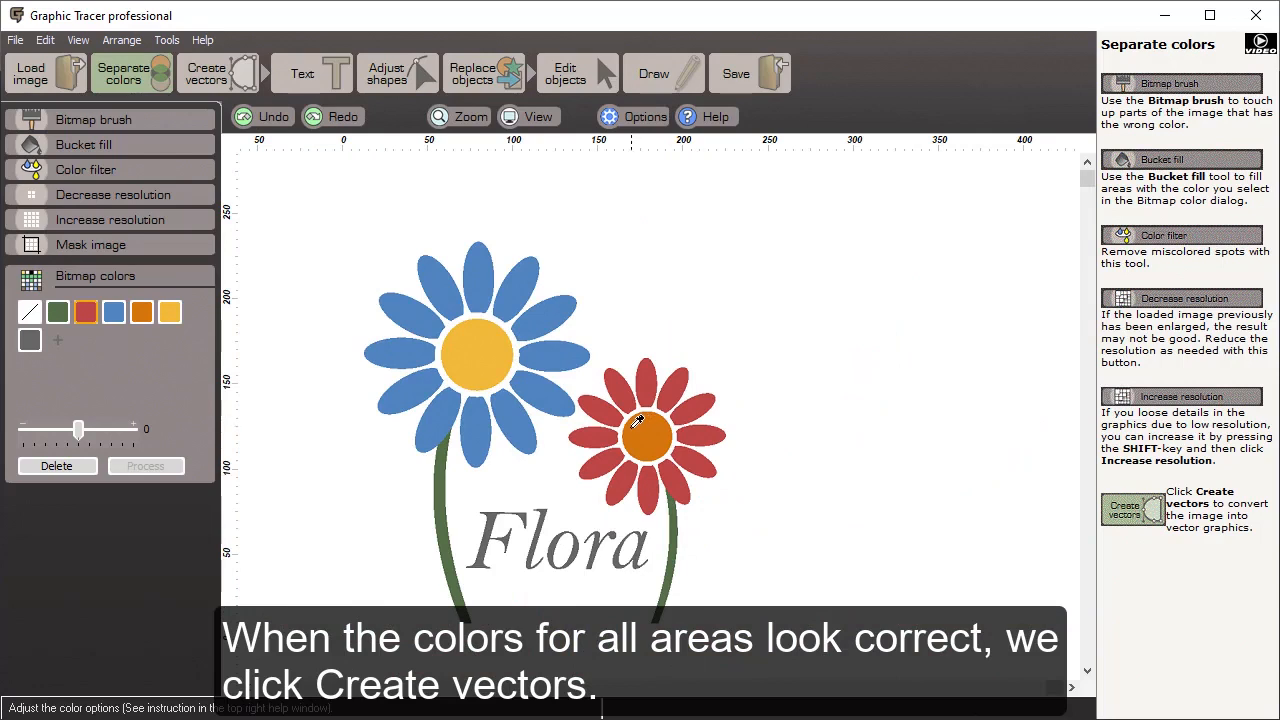
{"action": "left_click", "coordinate": [216, 80]}
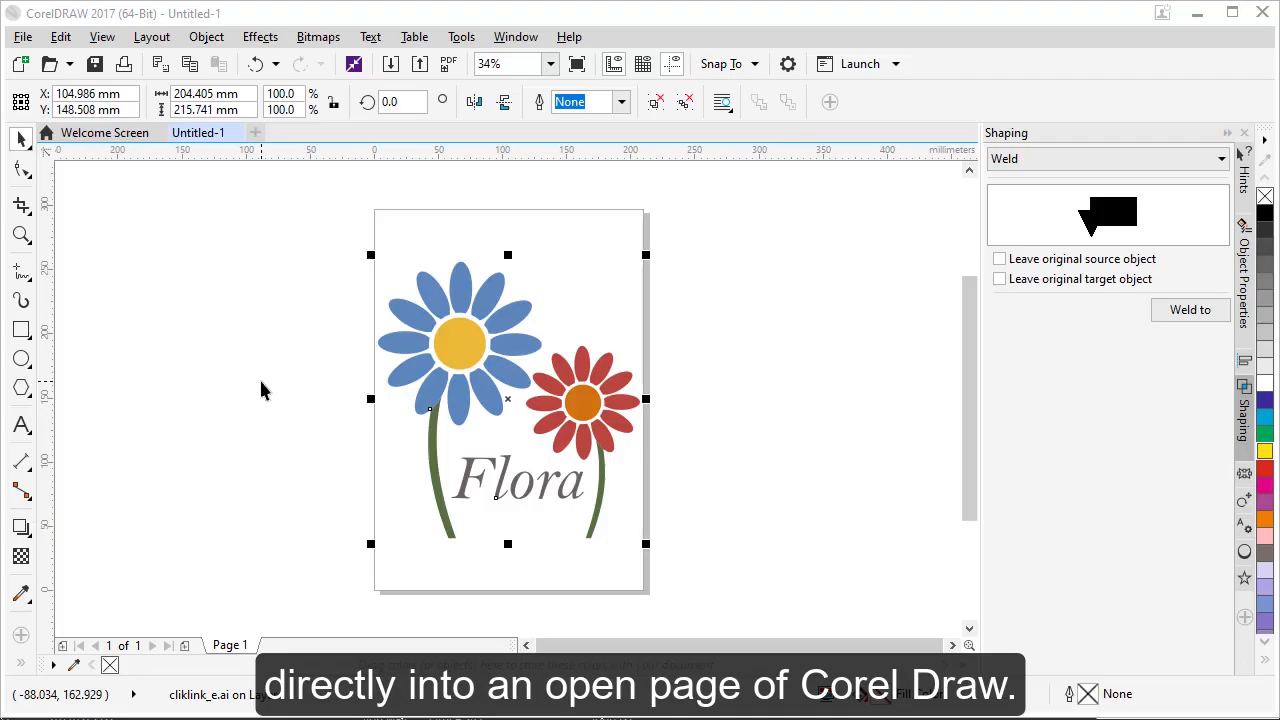
Step: In CorelDRAW, import the original Flora.png bitmap and place it beside the vector graphic, to its left
{"action": "left_click", "coordinate": [261, 382]}
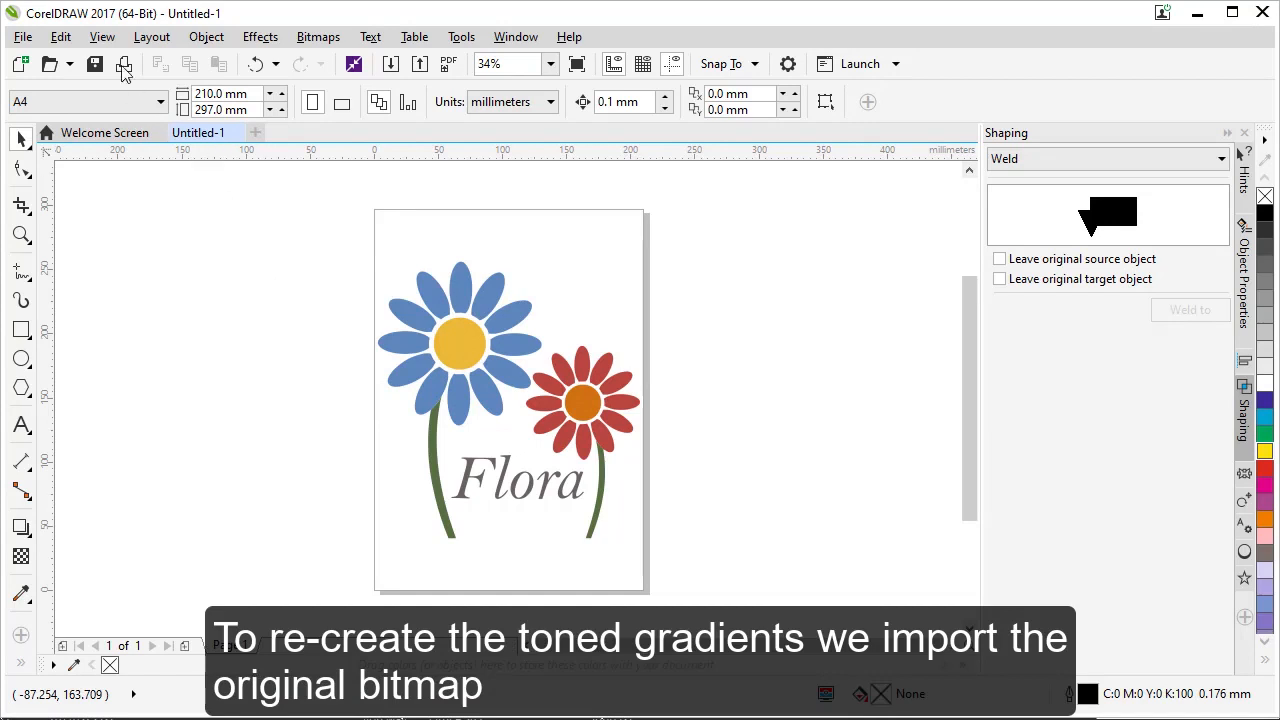
{"action": "left_click", "coordinate": [24, 38]}
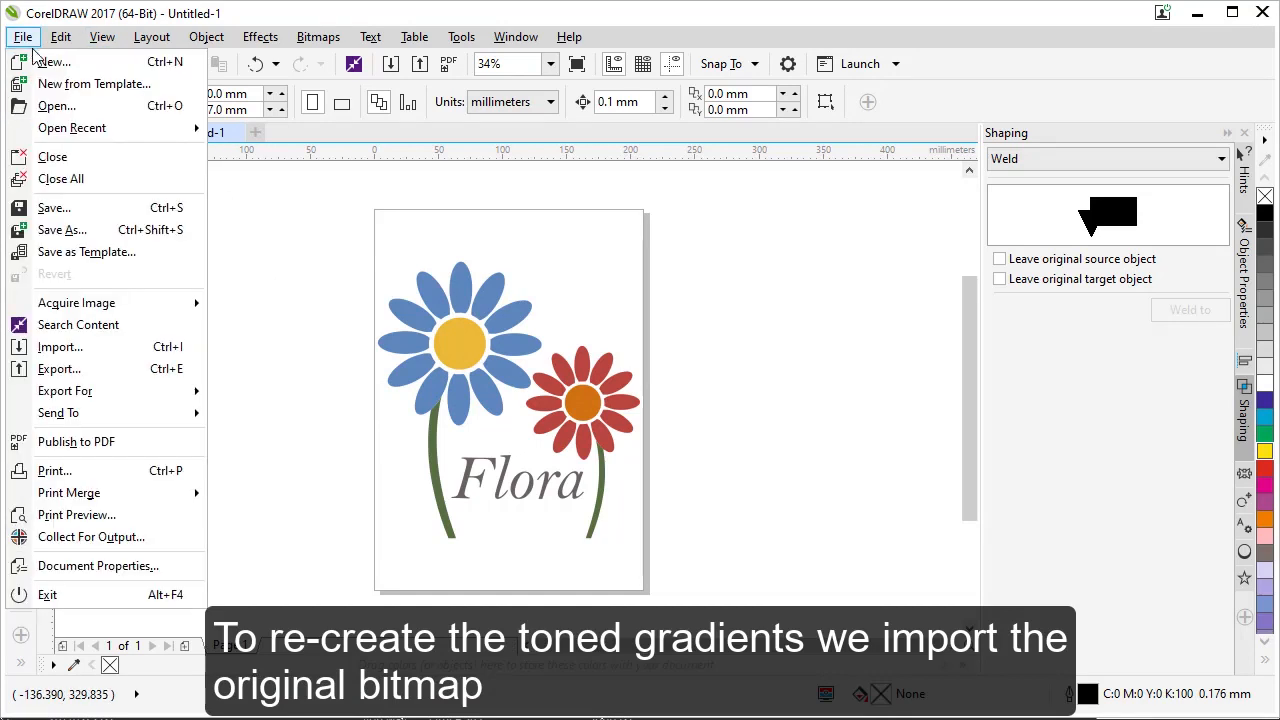
{"action": "left_click", "coordinate": [81, 350]}
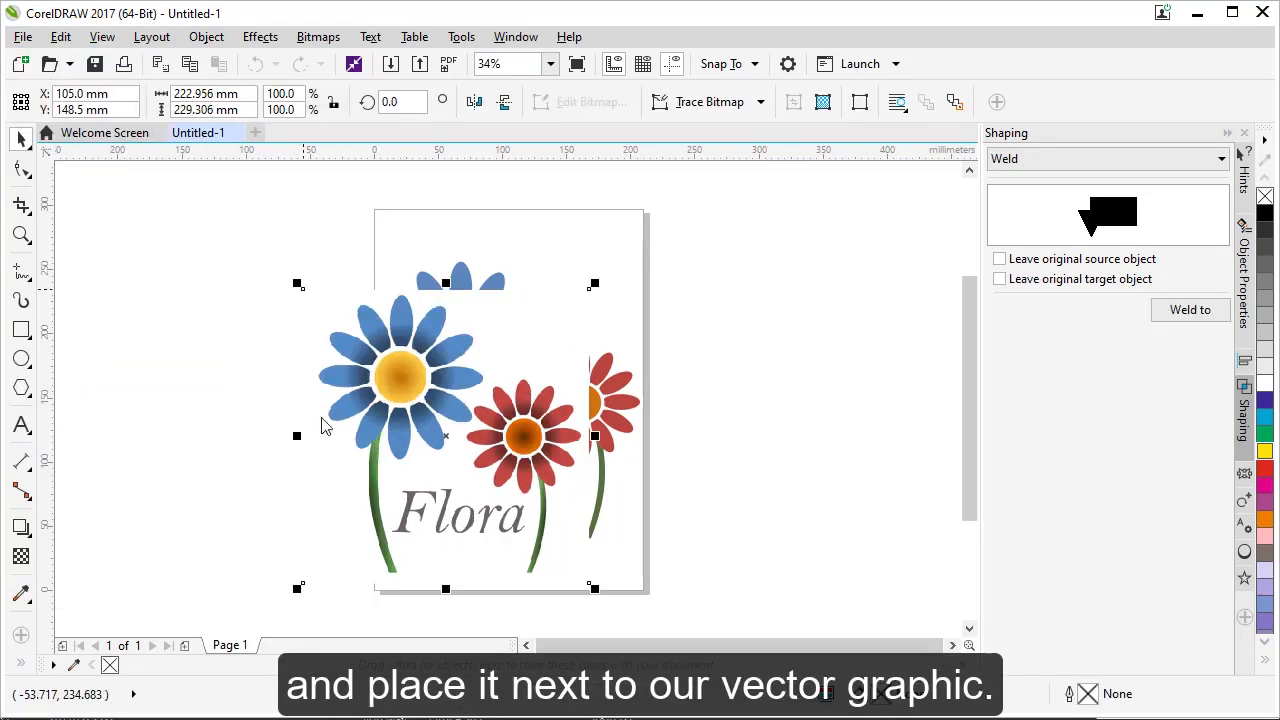
{"action": "left_click_drag", "start_coordinate": [408, 420], "coordinate": [195, 407]}
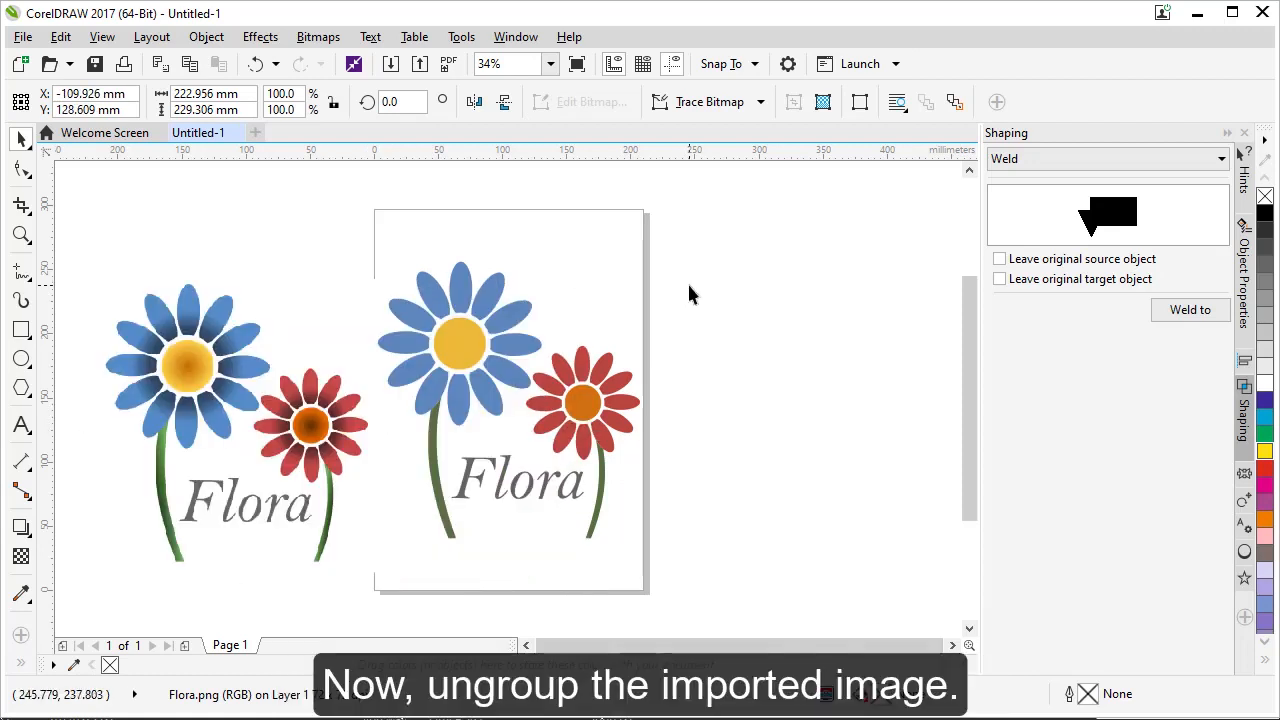
Step: Ungroup the vector flower graphic on the page and clear the selection
{"action": "left_click", "coordinate": [689, 285]}
{"action": "left_click", "coordinate": [500, 320]}
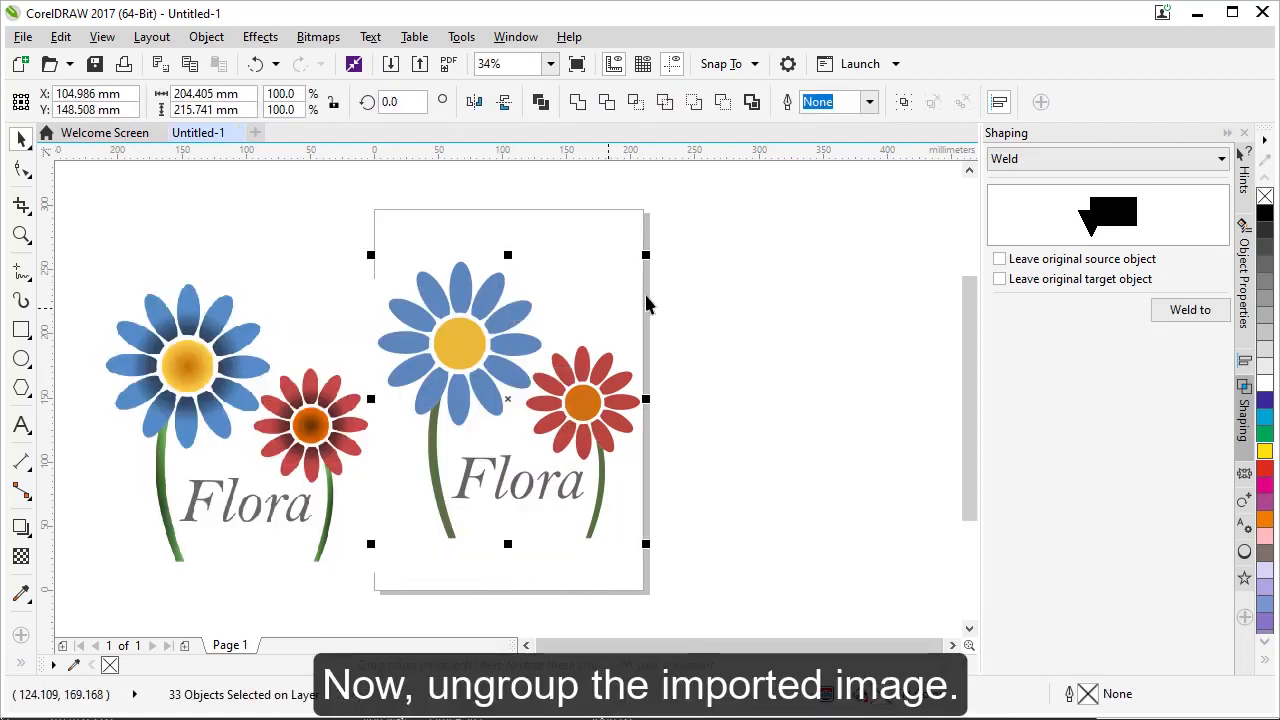
{"action": "left_click", "coordinate": [712, 273]}
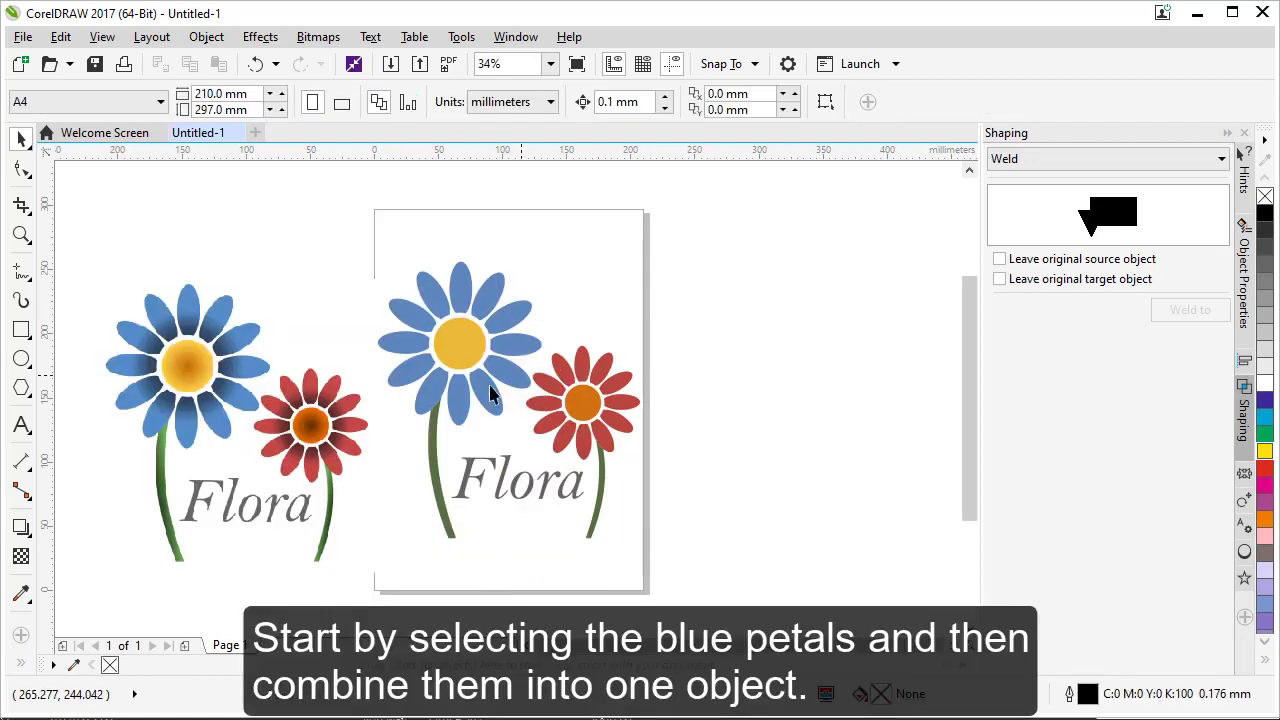
Step: Select all the blue petals of the vector flower and combine them into one object
{"action": "left_click", "coordinate": [438, 400]}
{"action": "left_click", "coordinate": [412, 390]}
{"action": "left_click", "coordinate": [400, 345], "text": "shift"}
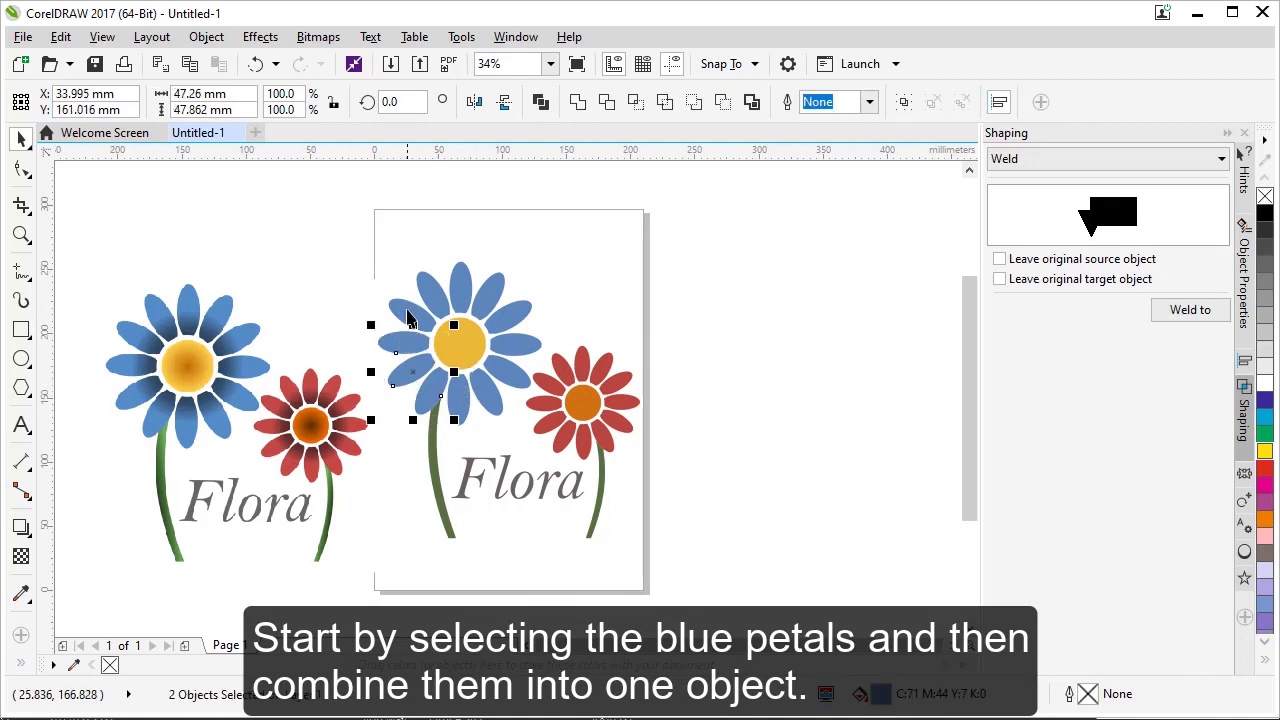
{"action": "left_click", "coordinate": [407, 318], "text": "shift"}
{"action": "left_click", "coordinate": [432, 296], "text": "shift"}
{"action": "left_click", "coordinate": [459, 295], "text": "shift"}
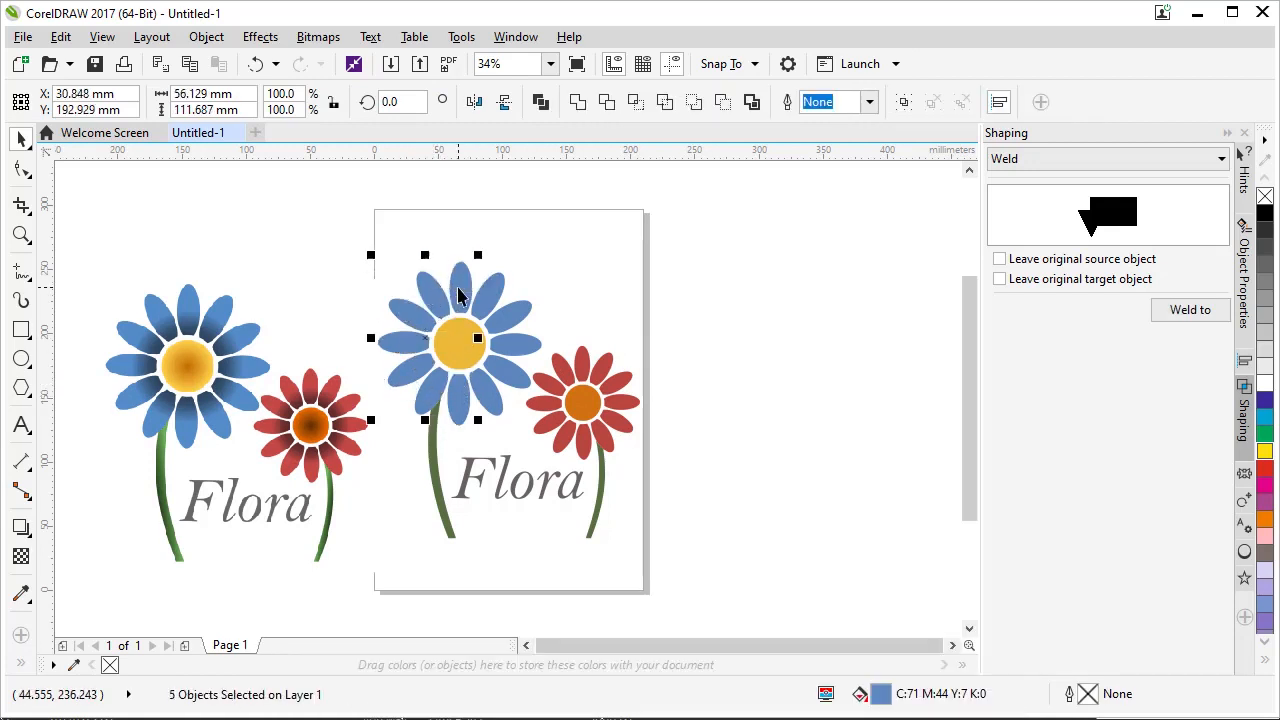
{"action": "left_click", "coordinate": [500, 295], "text": "shift"}
{"action": "left_click", "coordinate": [508, 310], "text": "shift"}
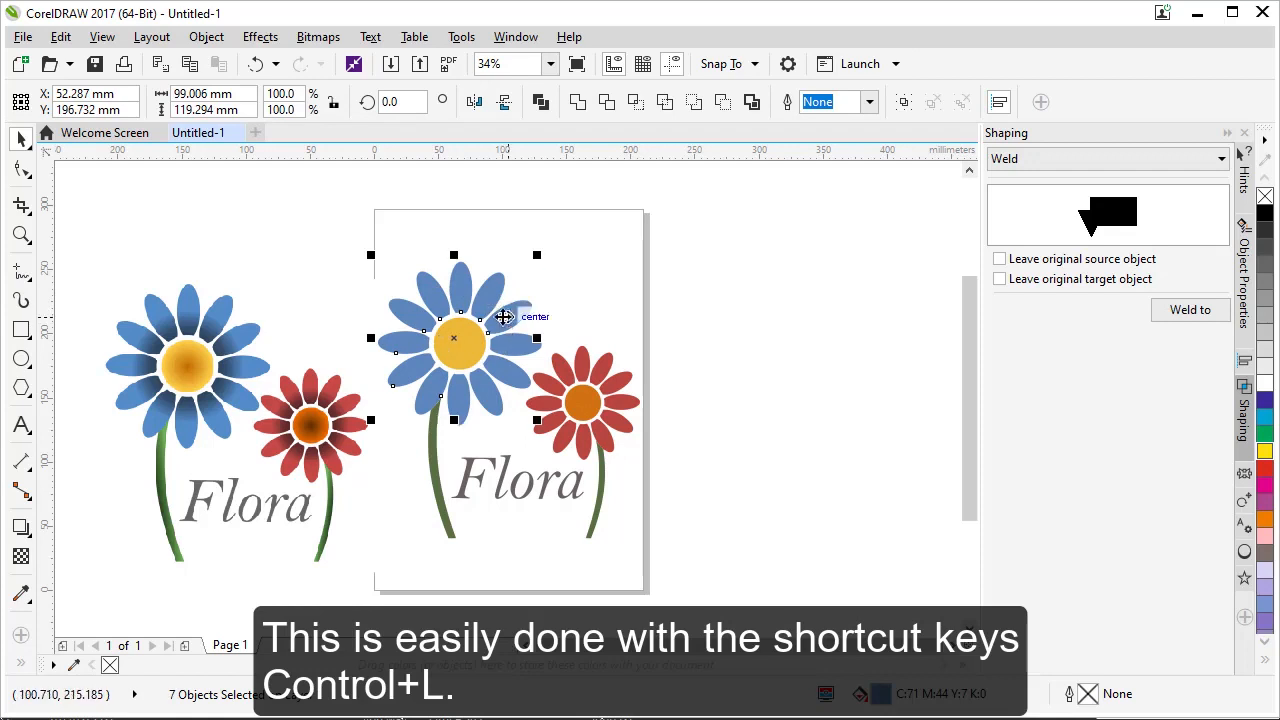
{"action": "left_click", "coordinate": [522, 362], "text": "shift"}
{"action": "left_click", "coordinate": [518, 386], "text": "shift"}
{"action": "left_click", "coordinate": [497, 407], "text": "shift"}
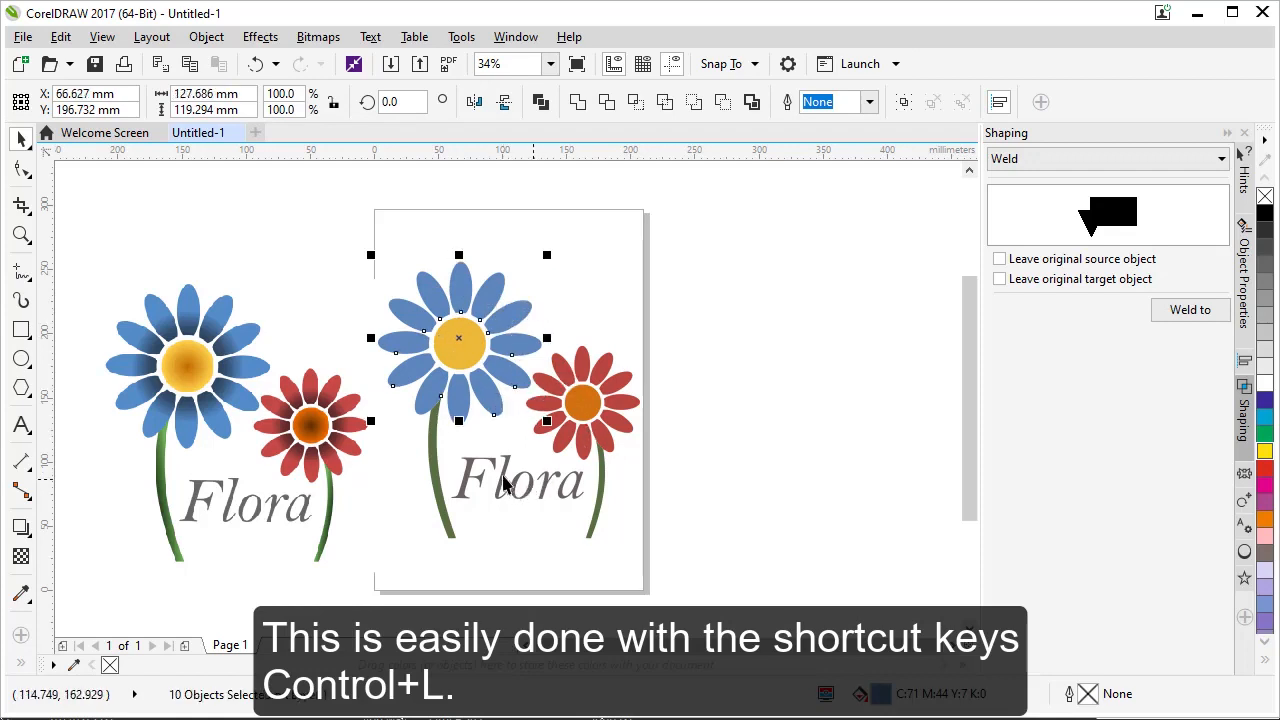
{"action": "key", "text": "ctrl+l"}
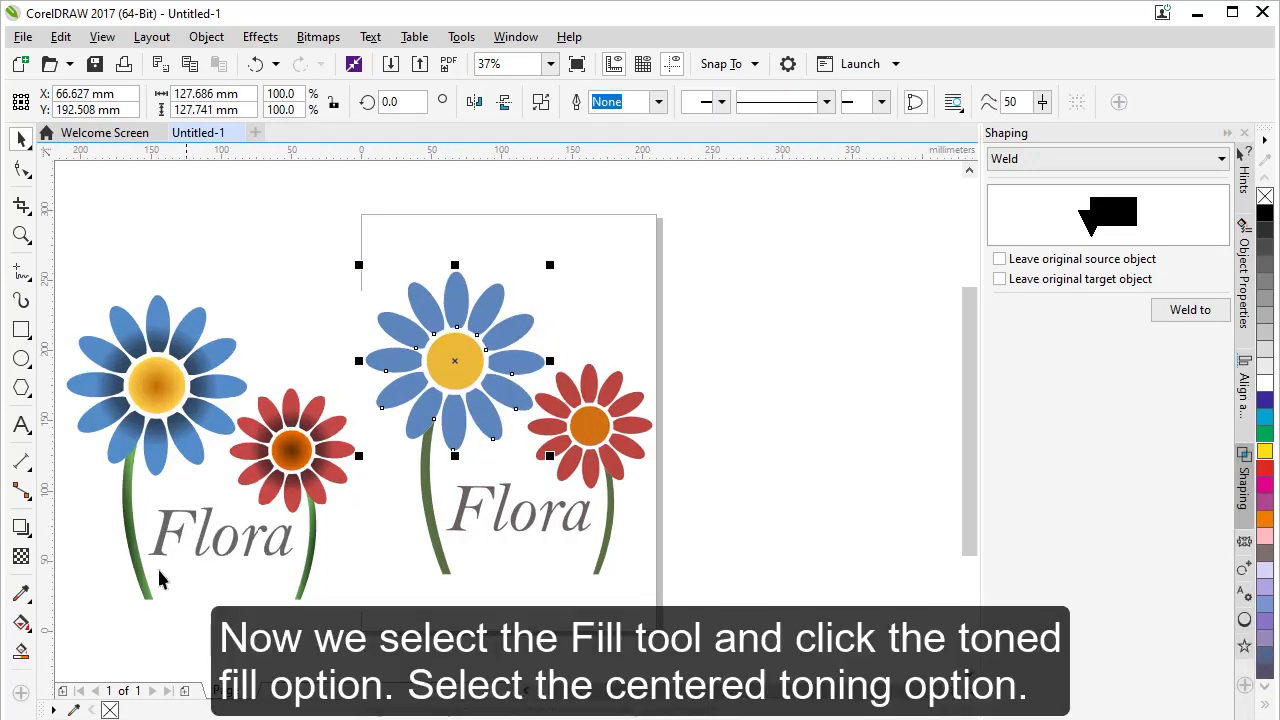
Step: Apply an elliptical fountain fill to the combined blue petals with the Interactive Fill tool
{"action": "left_click", "coordinate": [21, 622]}
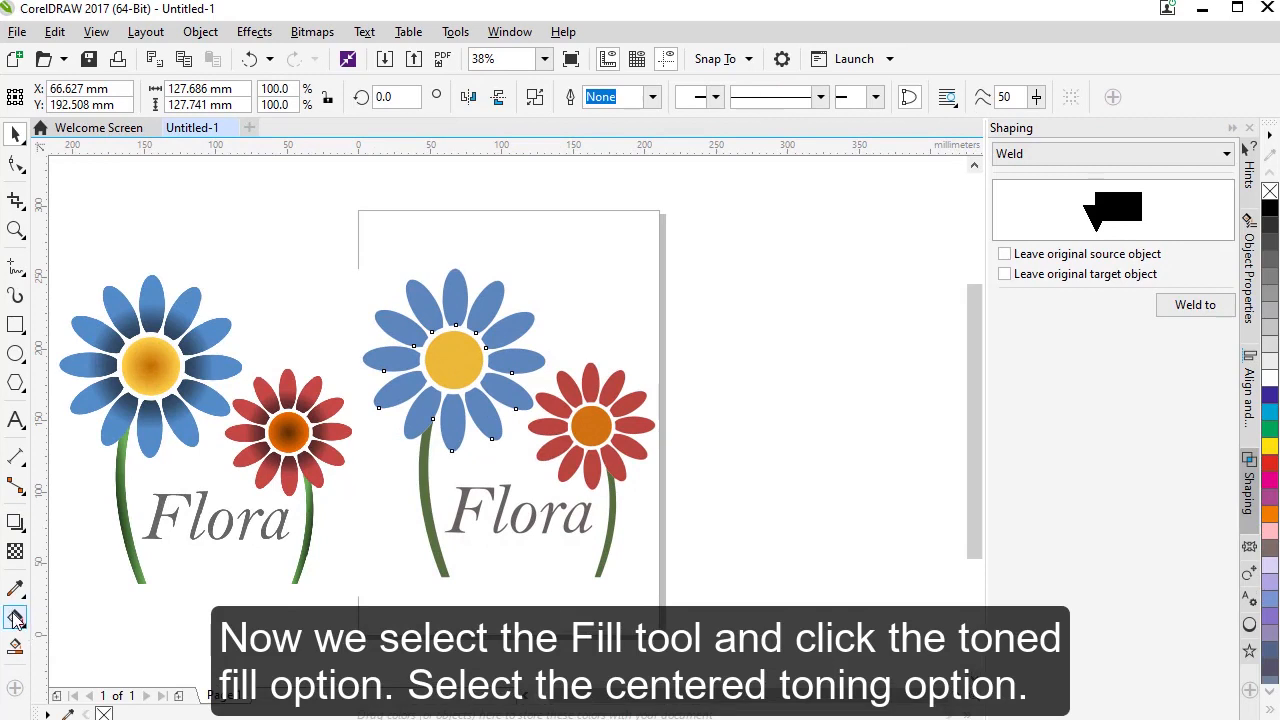
{"action": "left_click", "coordinate": [74, 98]}
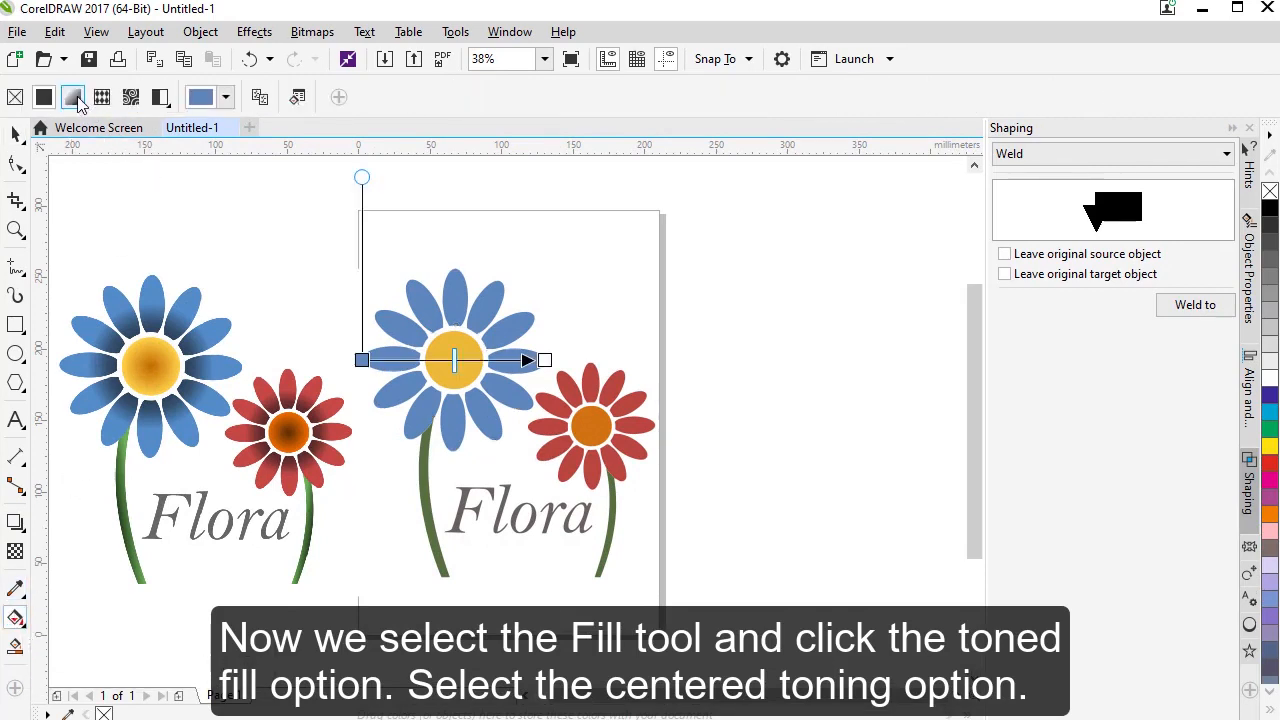
{"action": "left_click", "coordinate": [288, 97]}
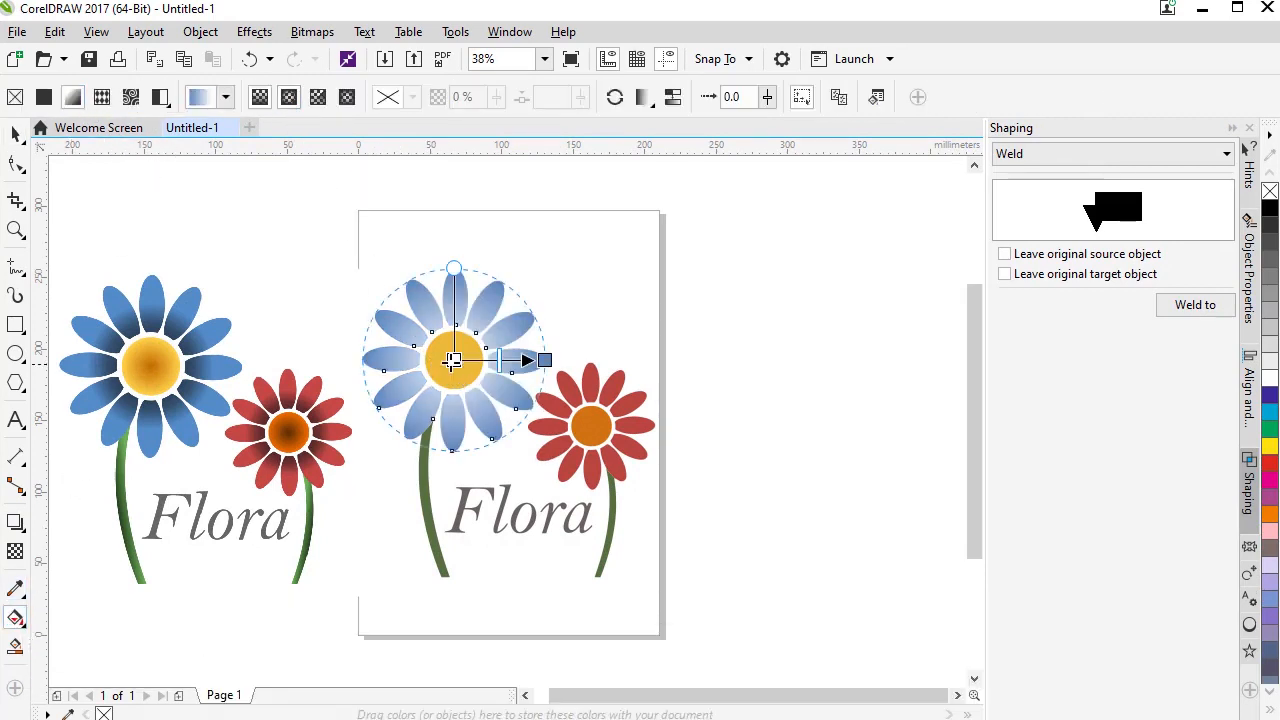
Step: Set the center color of the blue petals' gradient to black (#000000)
{"action": "left_click", "coordinate": [453, 360]}
{"action": "left_click", "coordinate": [453, 360]}
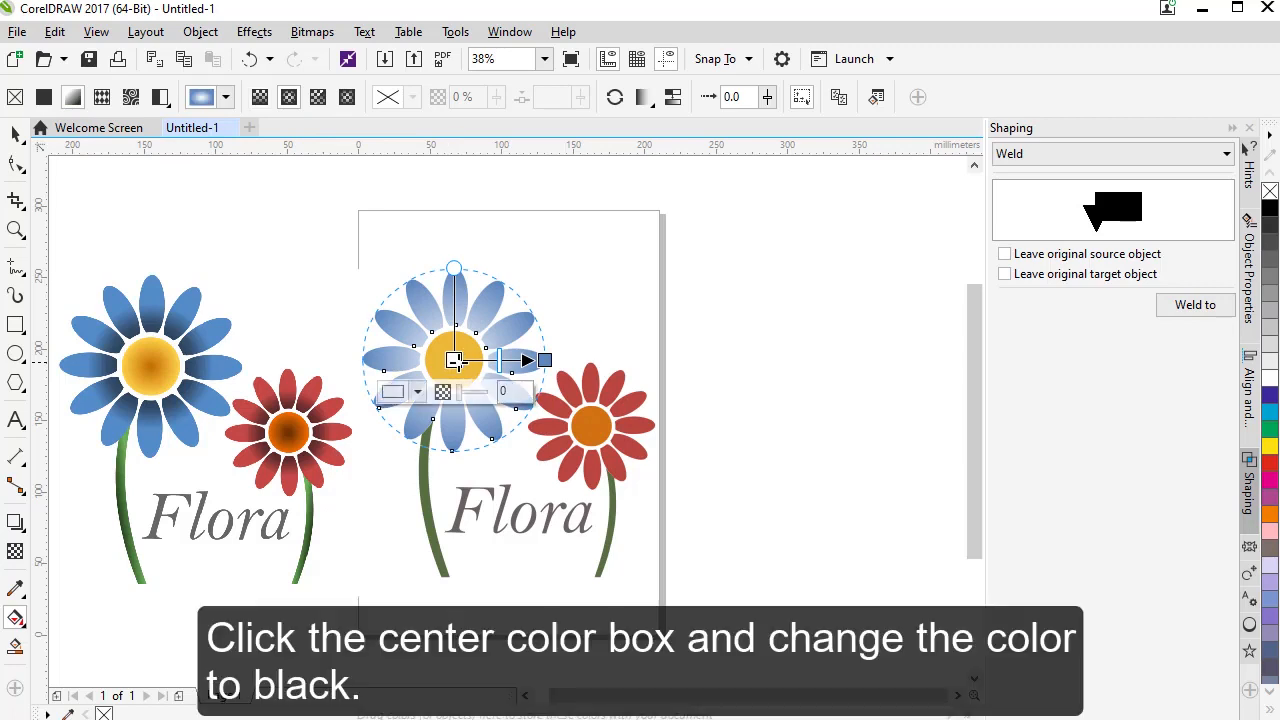
{"action": "left_click", "coordinate": [418, 393]}
{"action": "left_click_drag", "start_coordinate": [404, 555], "coordinate": [396, 619]}
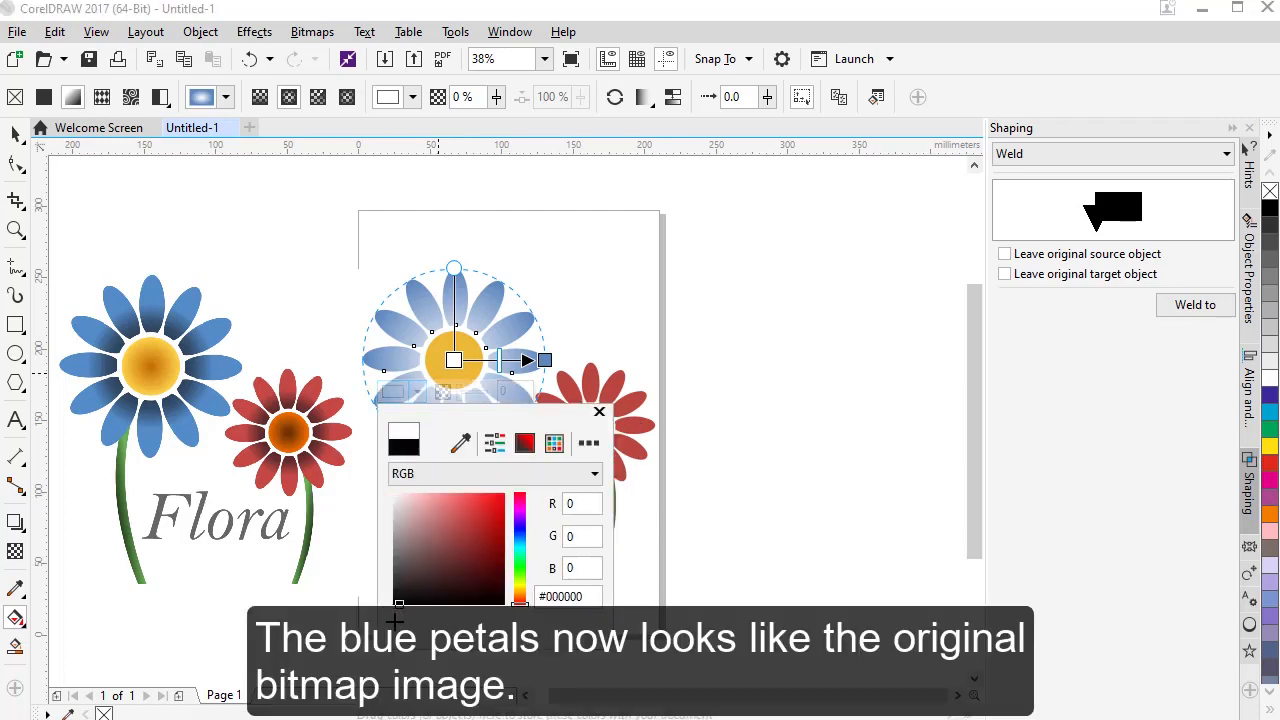
{"action": "left_click", "coordinate": [454, 360]}
{"action": "left_click", "coordinate": [15, 133]}
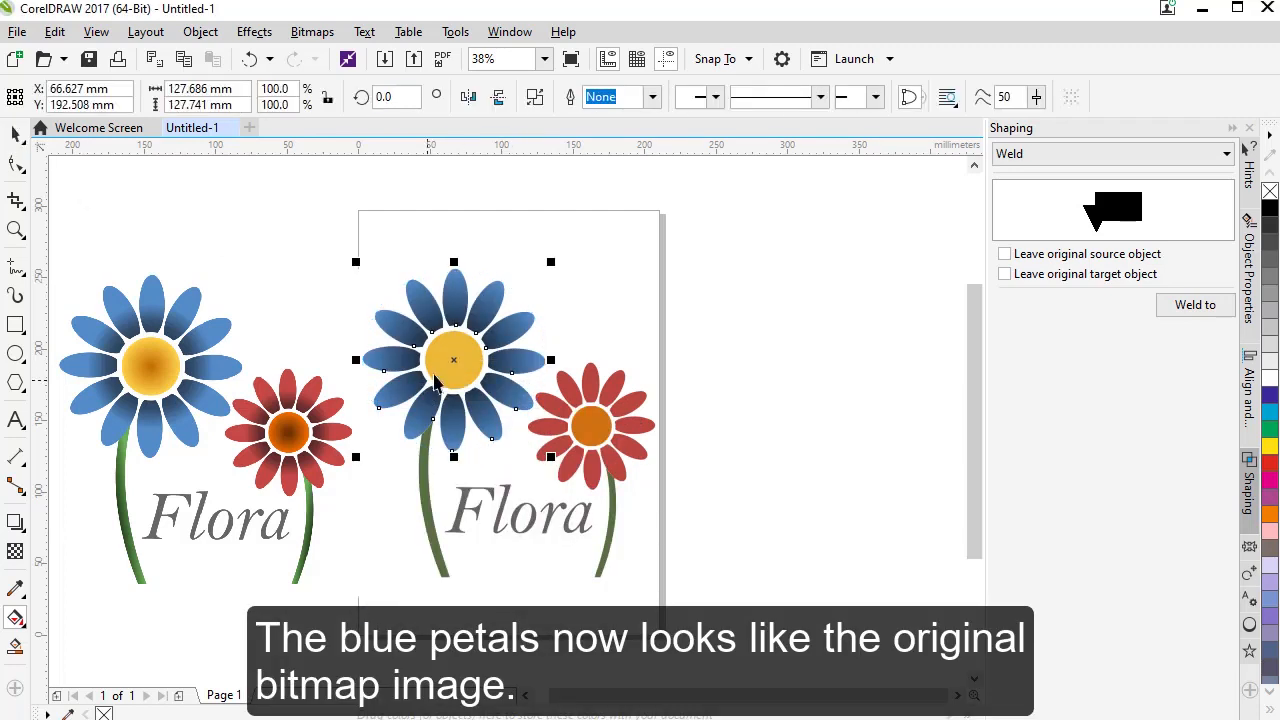
Step: Apply an elliptical fountain fill to the yellow center circle of the blue vector flower
{"action": "left_click", "coordinate": [443, 360]}
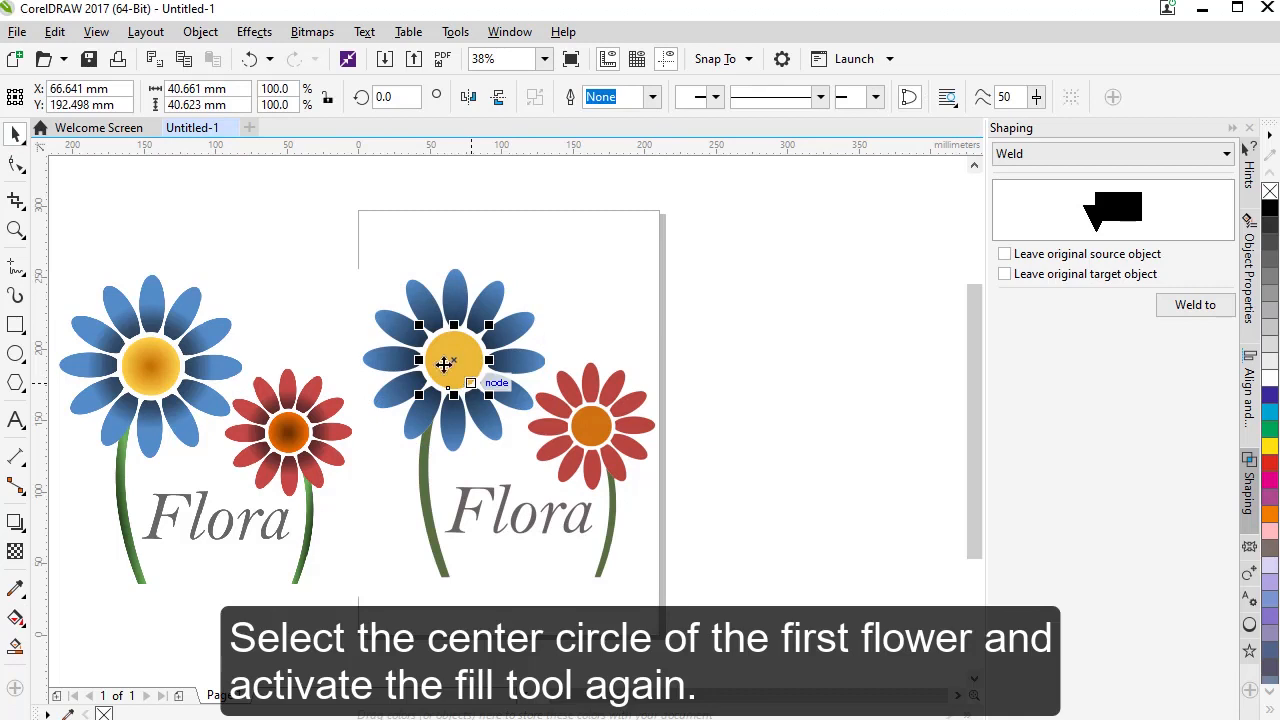
{"action": "left_click", "coordinate": [16, 621]}
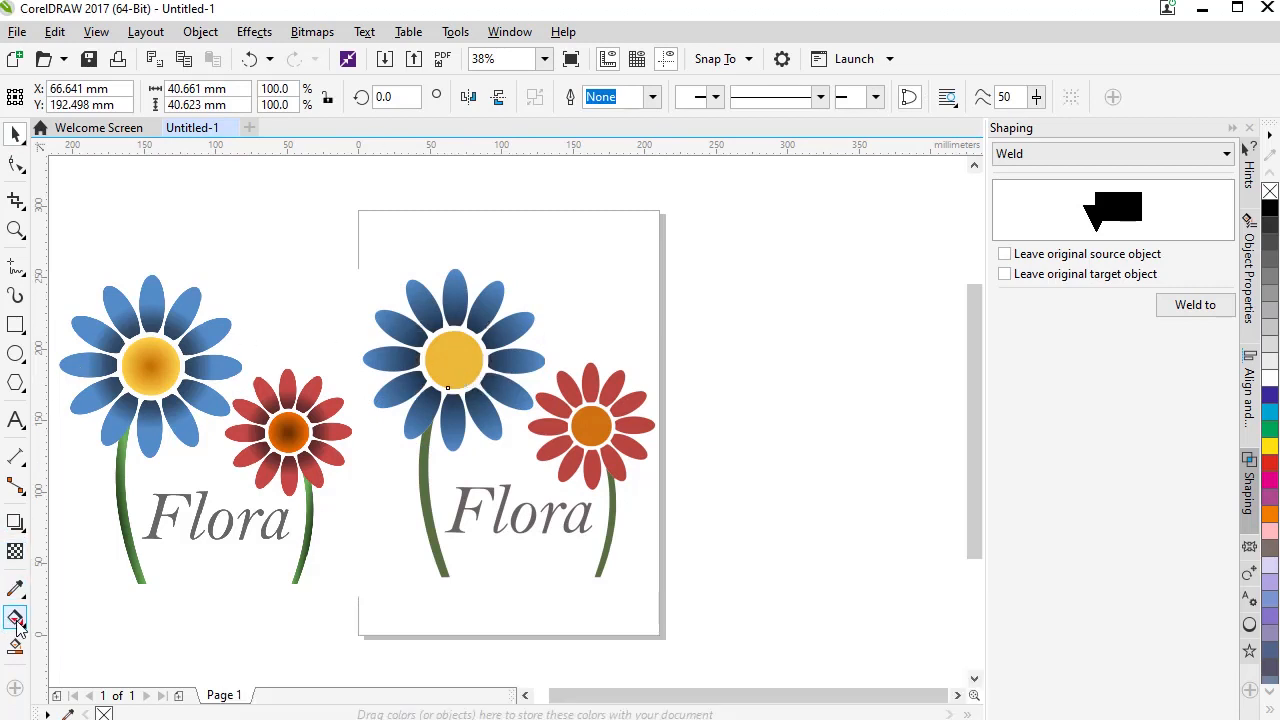
{"action": "left_click", "coordinate": [16, 619]}
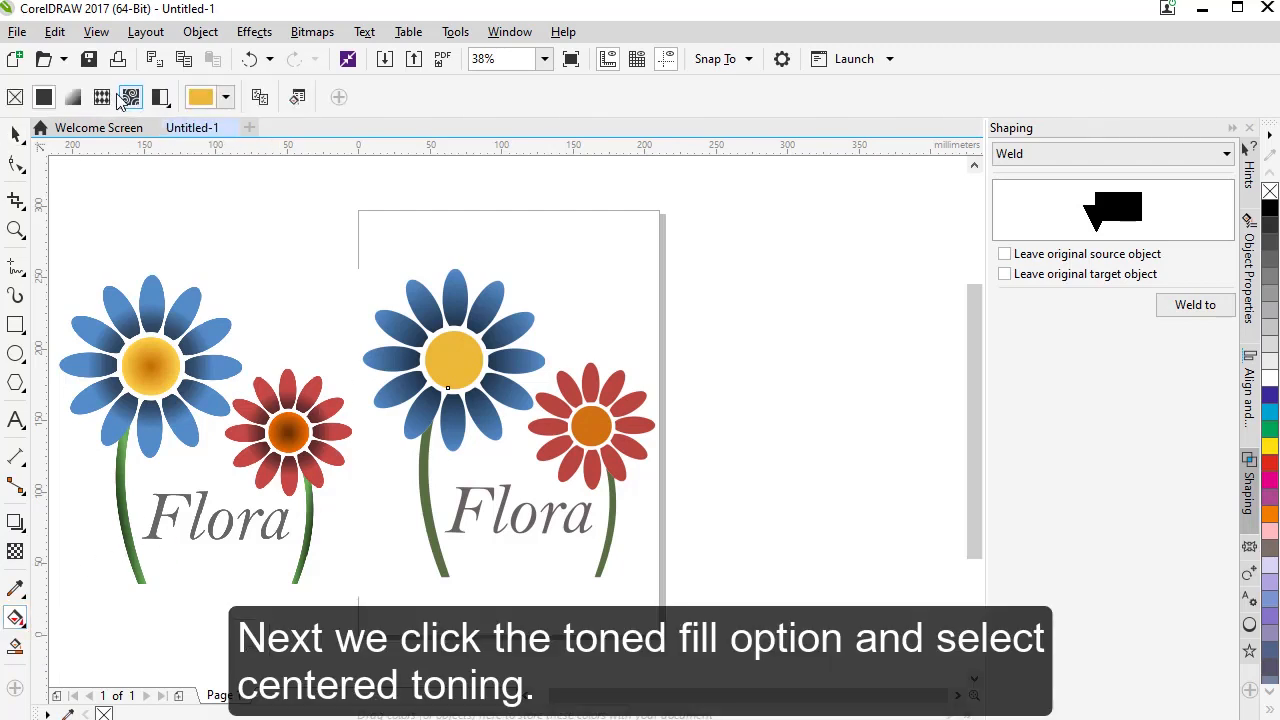
{"action": "left_click", "coordinate": [73, 97]}
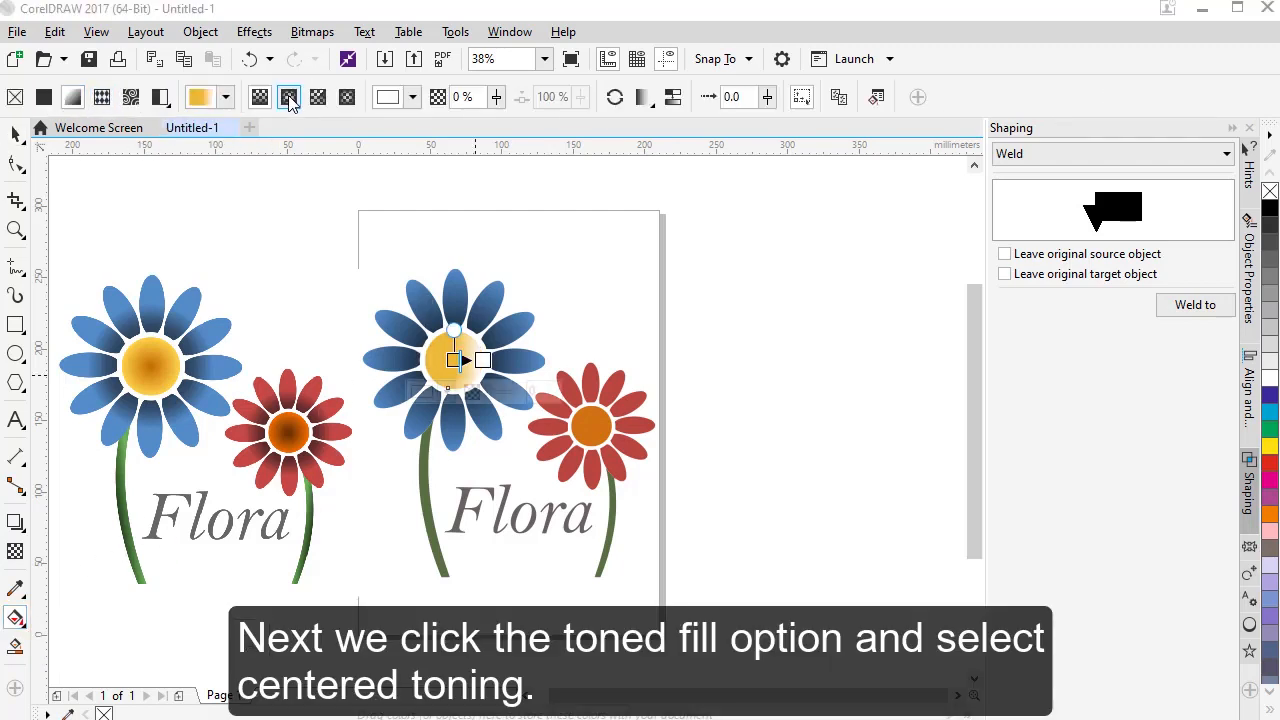
{"action": "left_click", "coordinate": [289, 100]}
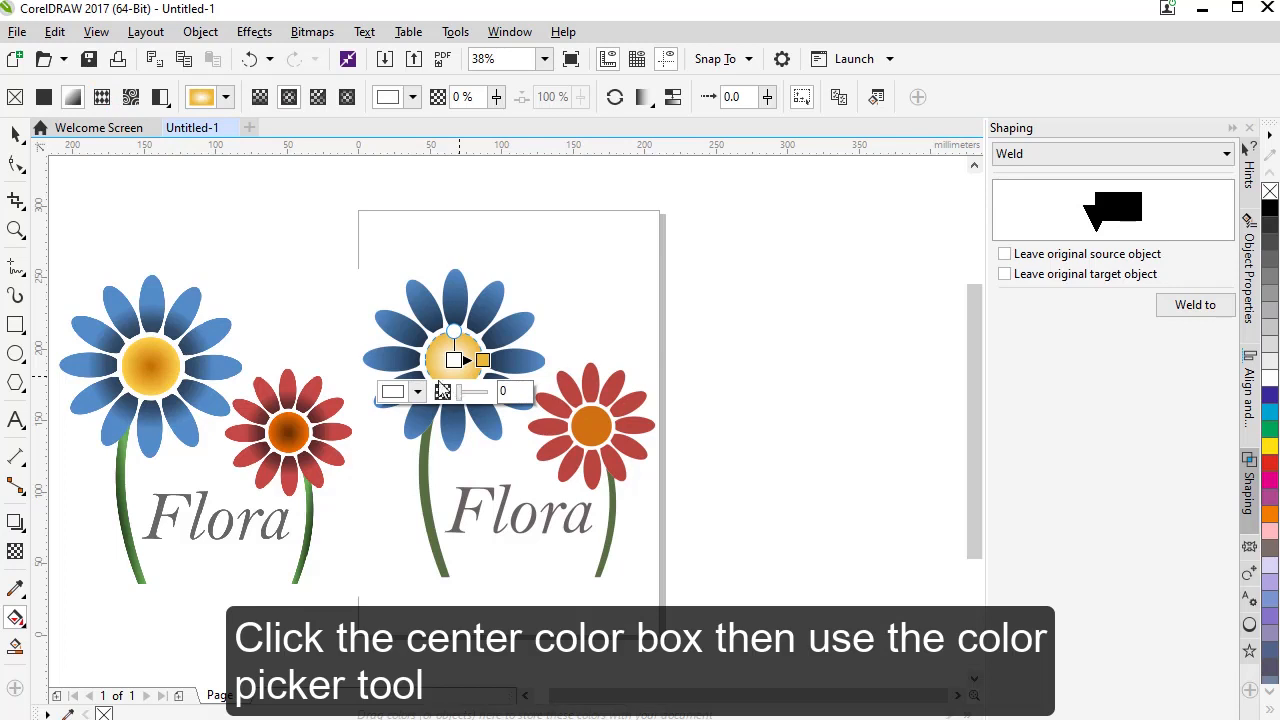
Step: Set the yellow circle's gradient center to the orange-brown #C57003 sampled from the middle of the original bitmap's blue flower
{"action": "left_click", "coordinate": [417, 392]}
{"action": "left_click", "coordinate": [460, 443]}
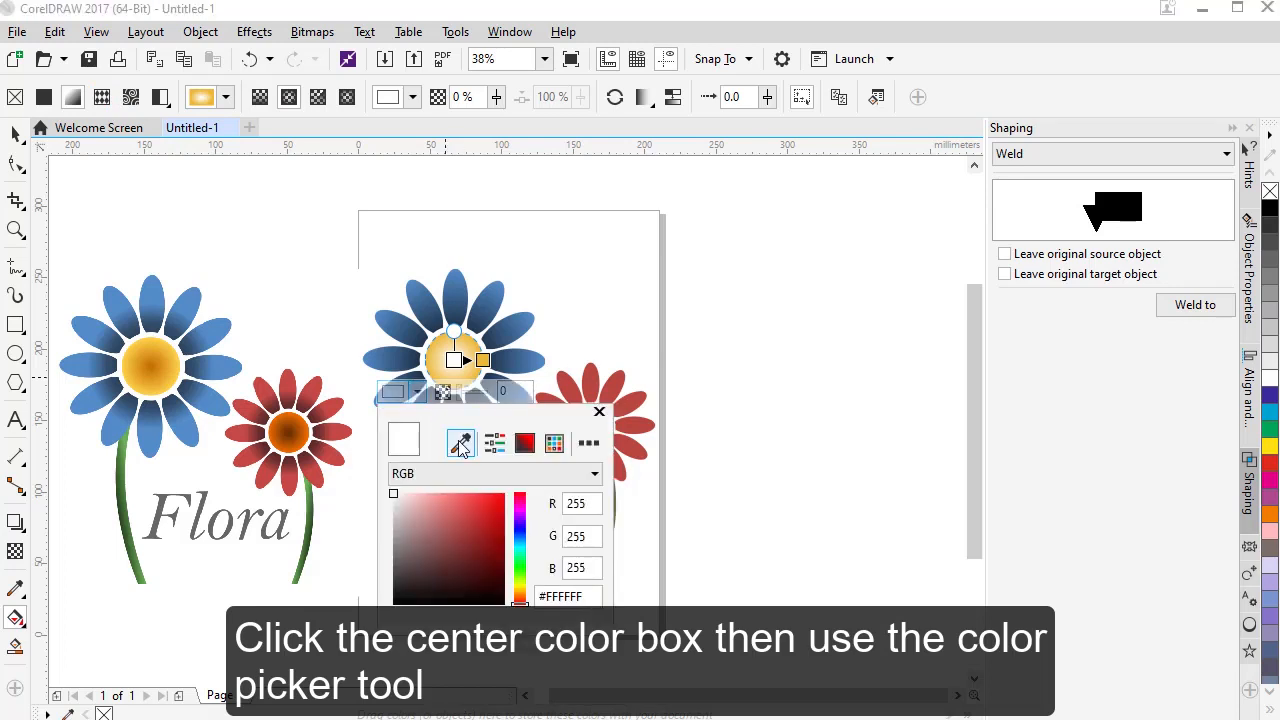
{"action": "left_click", "coordinate": [150, 367]}
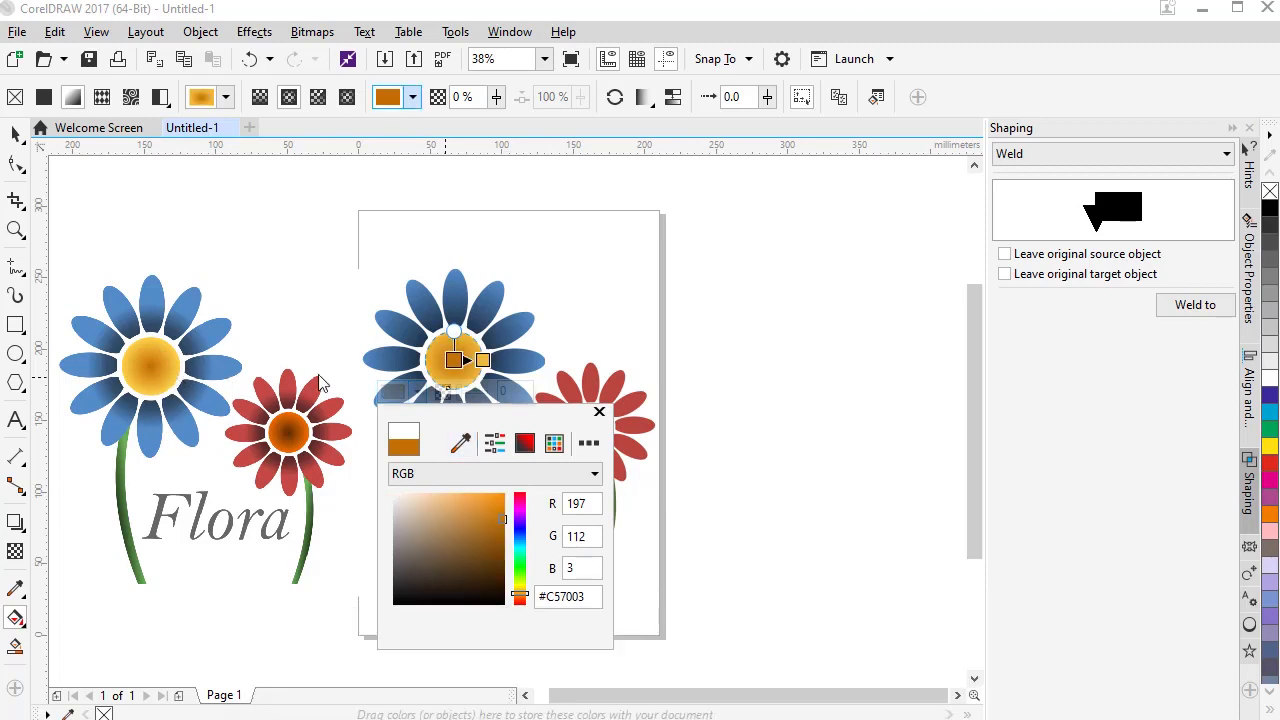
{"action": "left_click", "coordinate": [600, 412]}
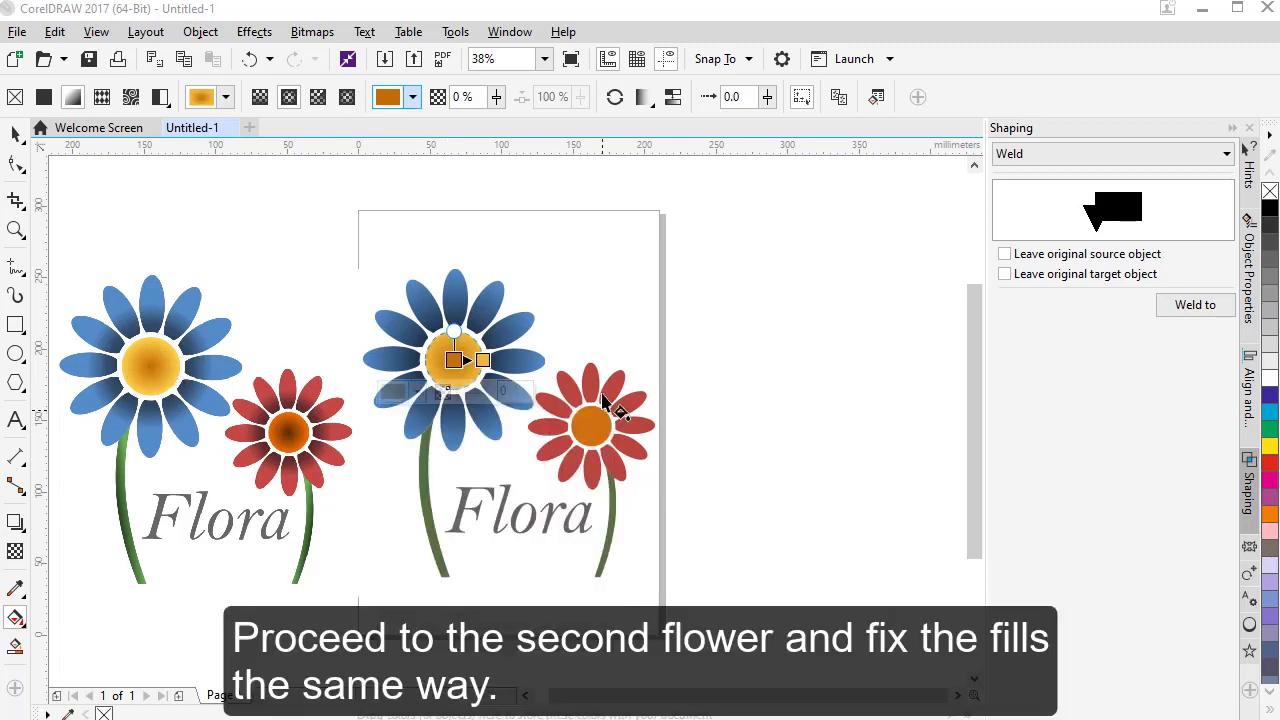
Step: Select the red petals of the vector flower and combine them into one object
{"action": "key", "text": "space"}
{"action": "left_click", "coordinate": [667, 456]}
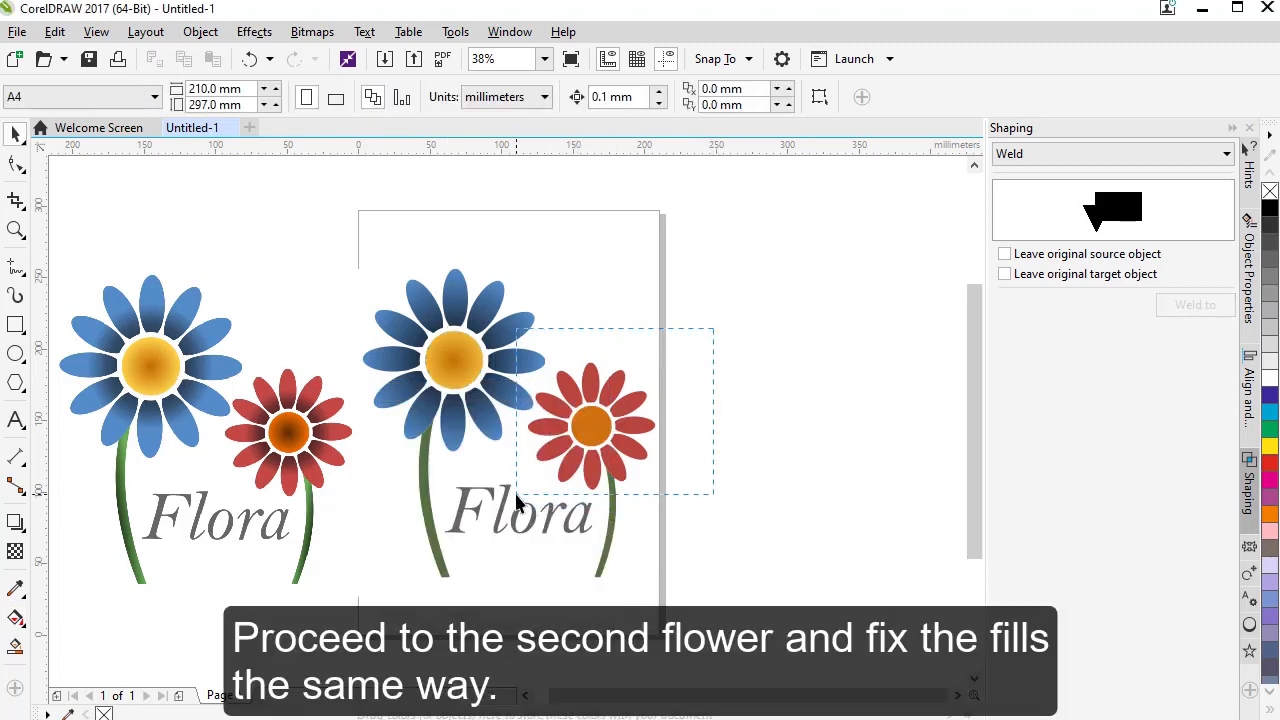
{"action": "left_click_drag", "start_coordinate": [516, 494], "coordinate": [516, 494]}
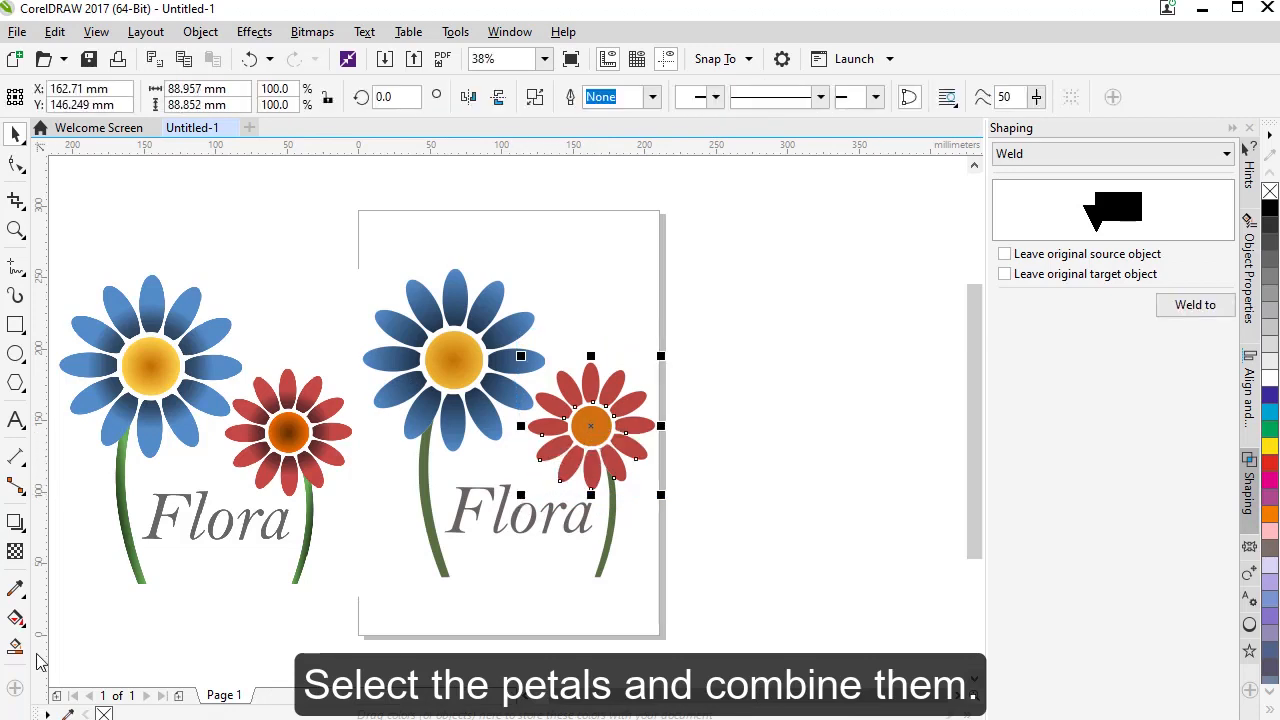
Step: Give the combined red petals an elliptical fountain fill with a black (#000000) center
{"action": "left_click", "coordinate": [16, 620]}
{"action": "left_click", "coordinate": [606, 436]}
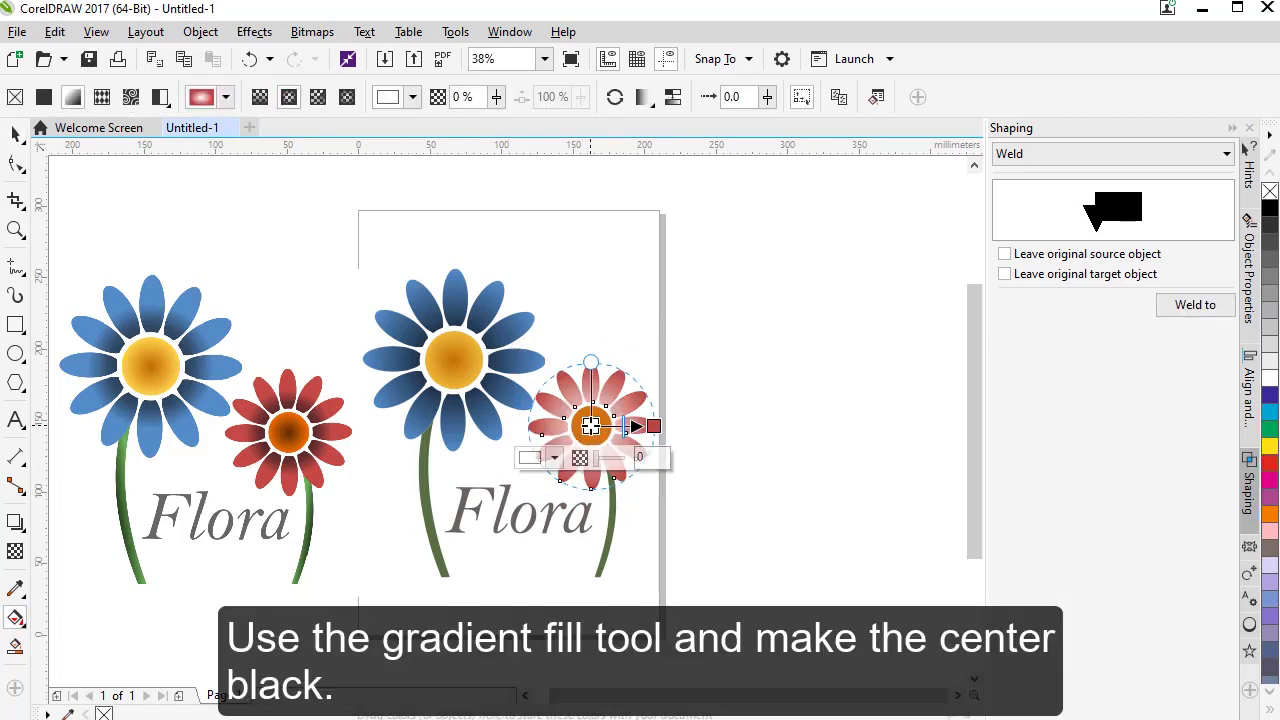
{"action": "left_click", "coordinate": [554, 457]}
{"action": "left_click", "coordinate": [532, 666]}
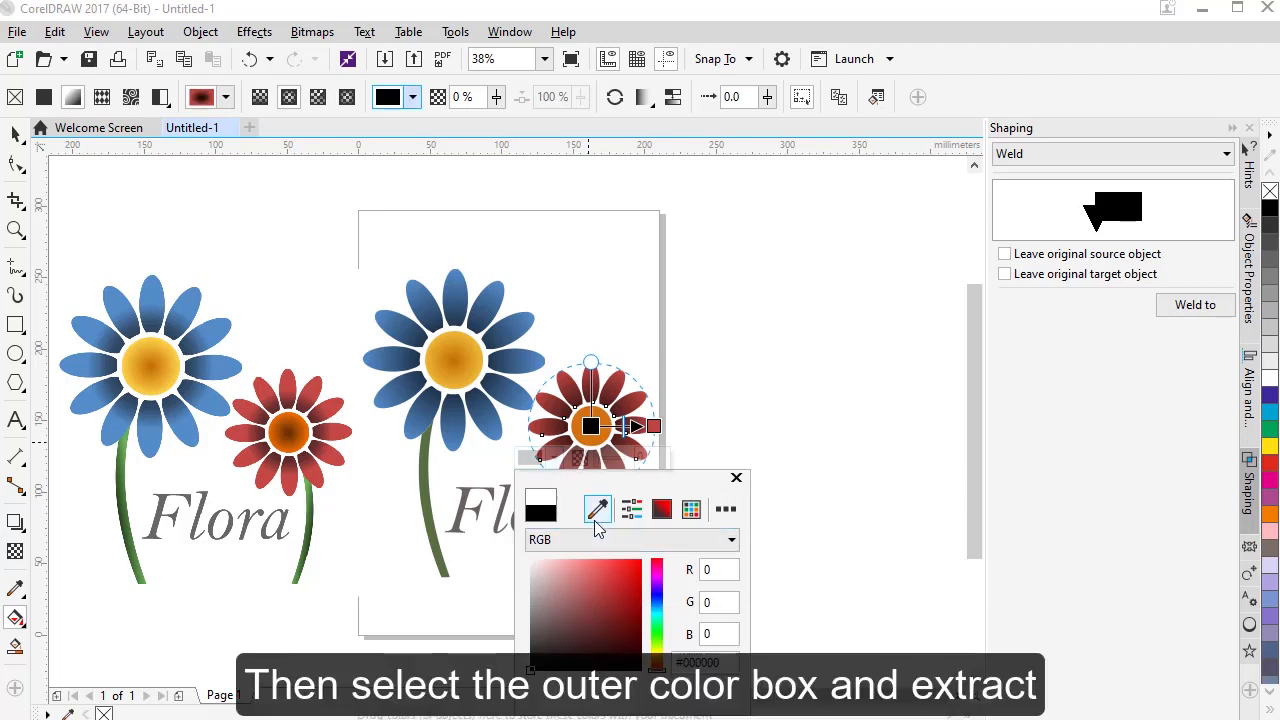
Step: Set the outer color of the red petals' gradient to #C54A47, sampled from a red petal in the original bitmap
{"action": "left_click", "coordinate": [653, 426]}
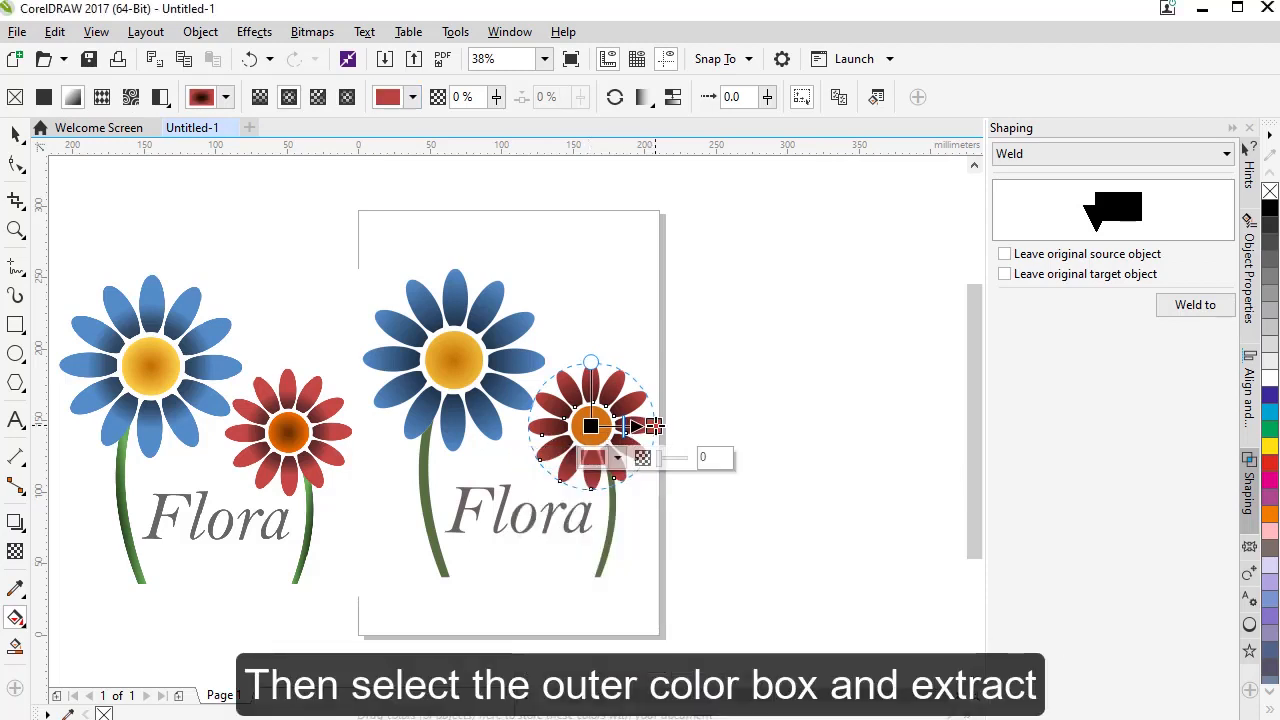
{"action": "left_click", "coordinate": [618, 458]}
{"action": "left_click", "coordinate": [660, 509]}
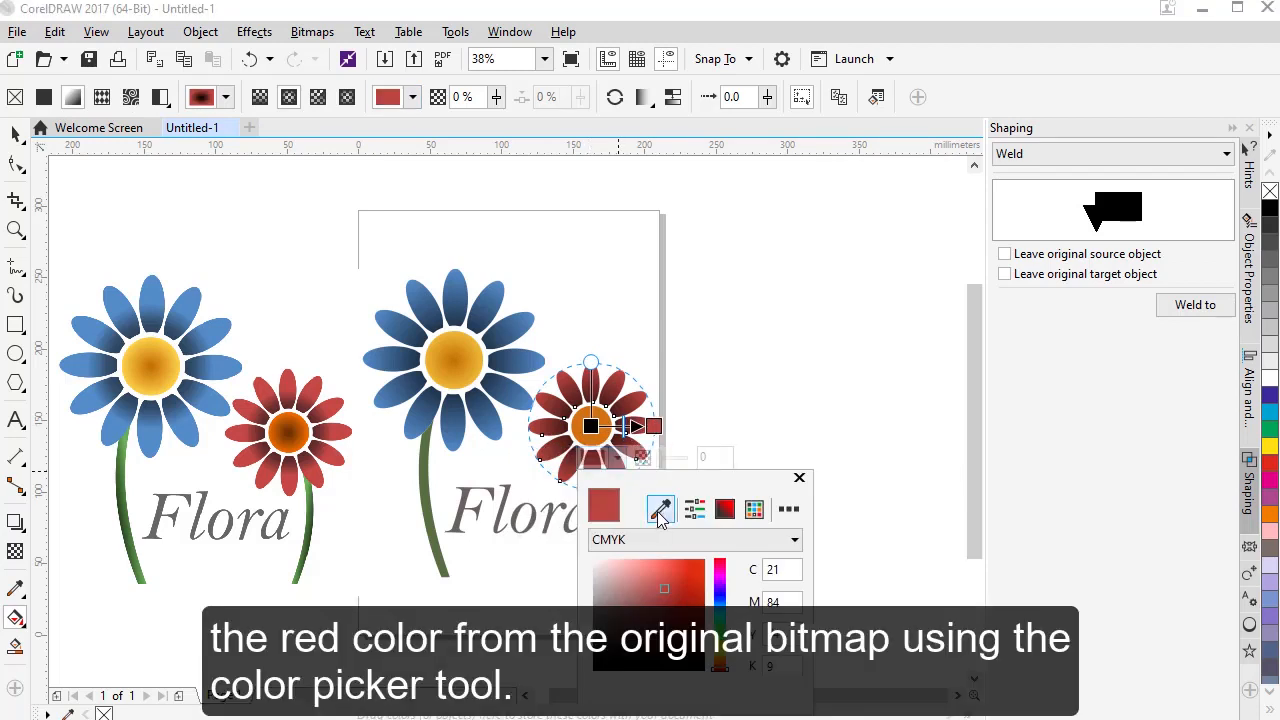
{"action": "left_click", "coordinate": [320, 376]}
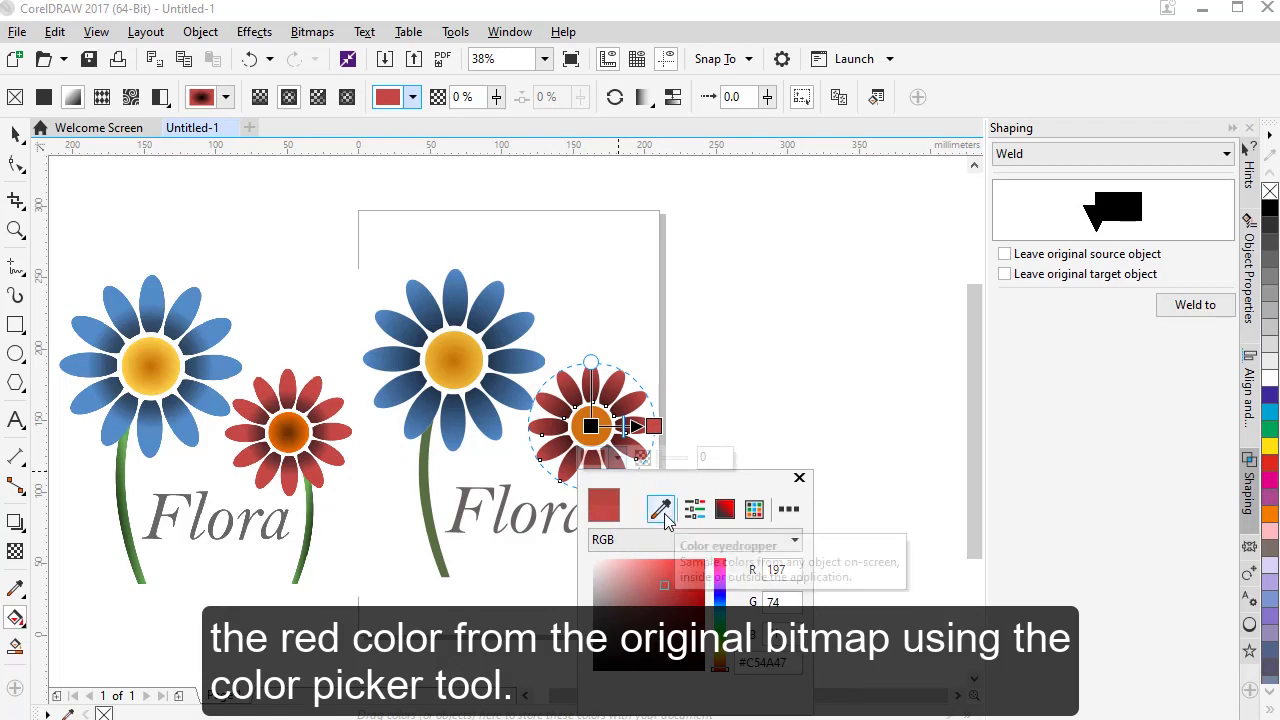
Step: Shift the midpoint of the red petals' gradient slightly toward the flower's center
{"action": "left_click", "coordinate": [630, 427]}
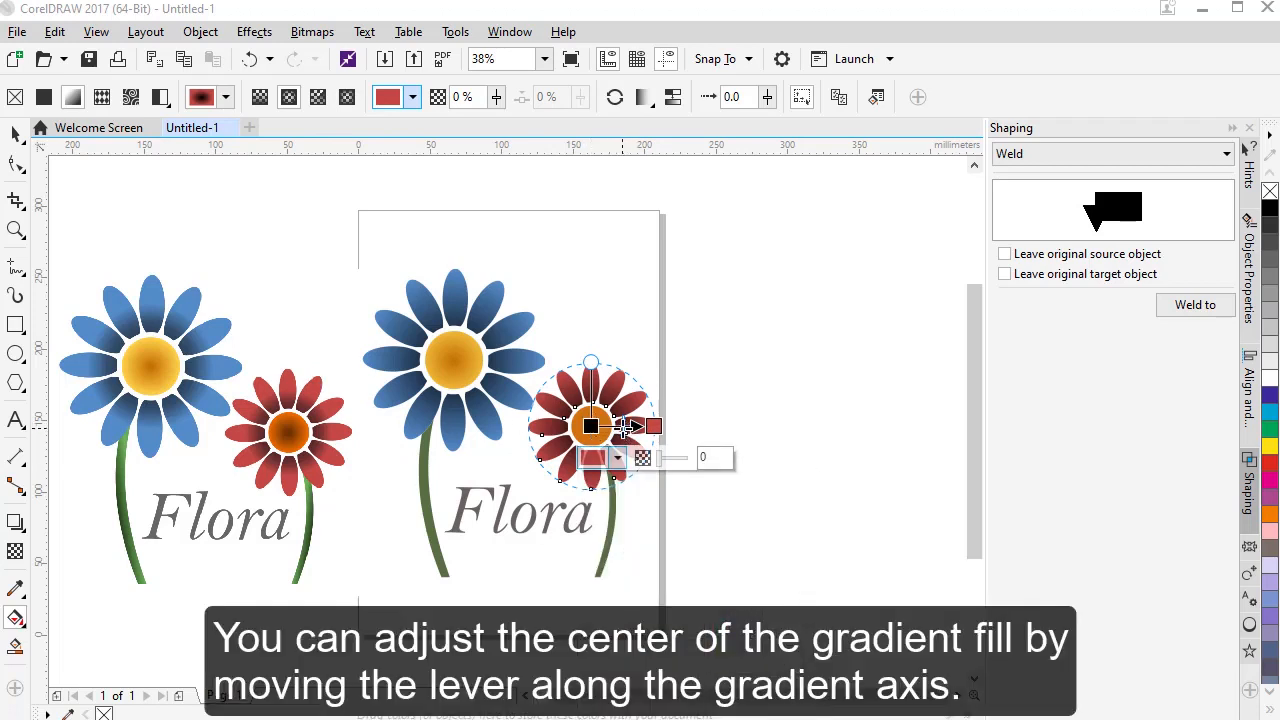
{"action": "left_click_drag", "start_coordinate": [623, 427], "coordinate": [616, 427]}
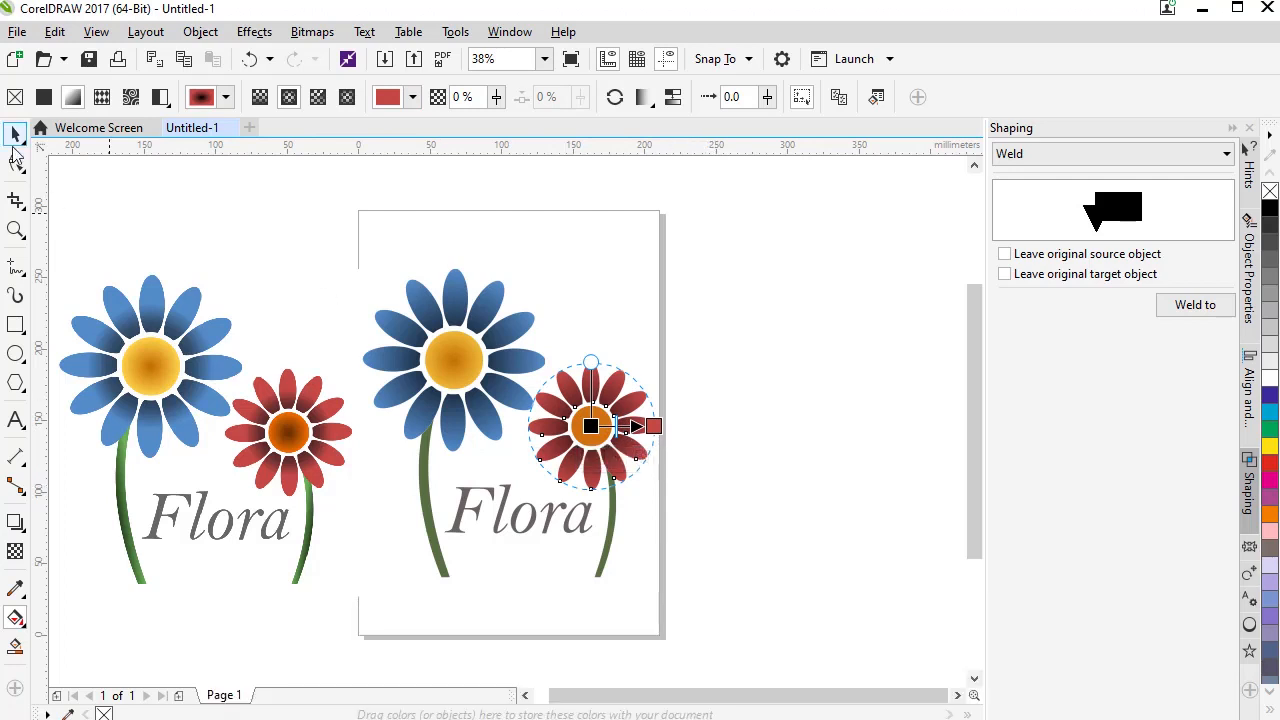
{"action": "key", "text": "space"}
Step: Apply an elliptical fountain fill to the orange center circle of the red vector flower
{"action": "left_click", "coordinate": [600, 438]}
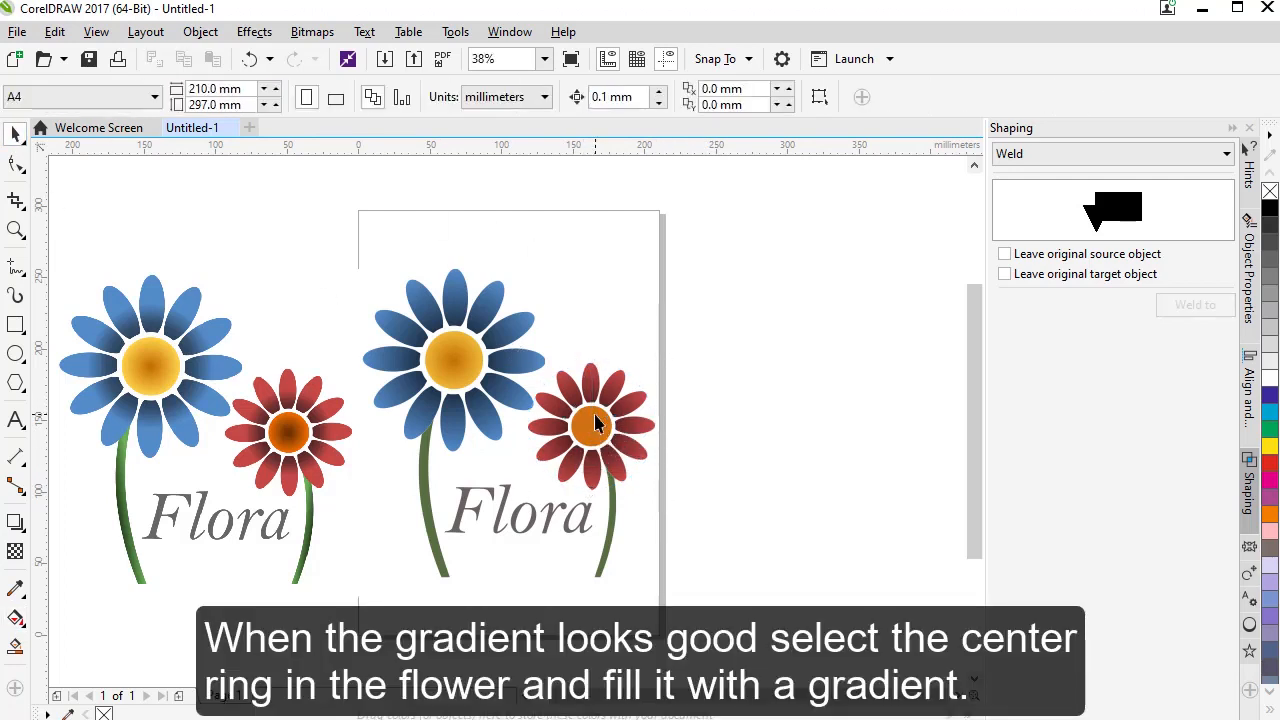
{"action": "left_click", "coordinate": [15, 618]}
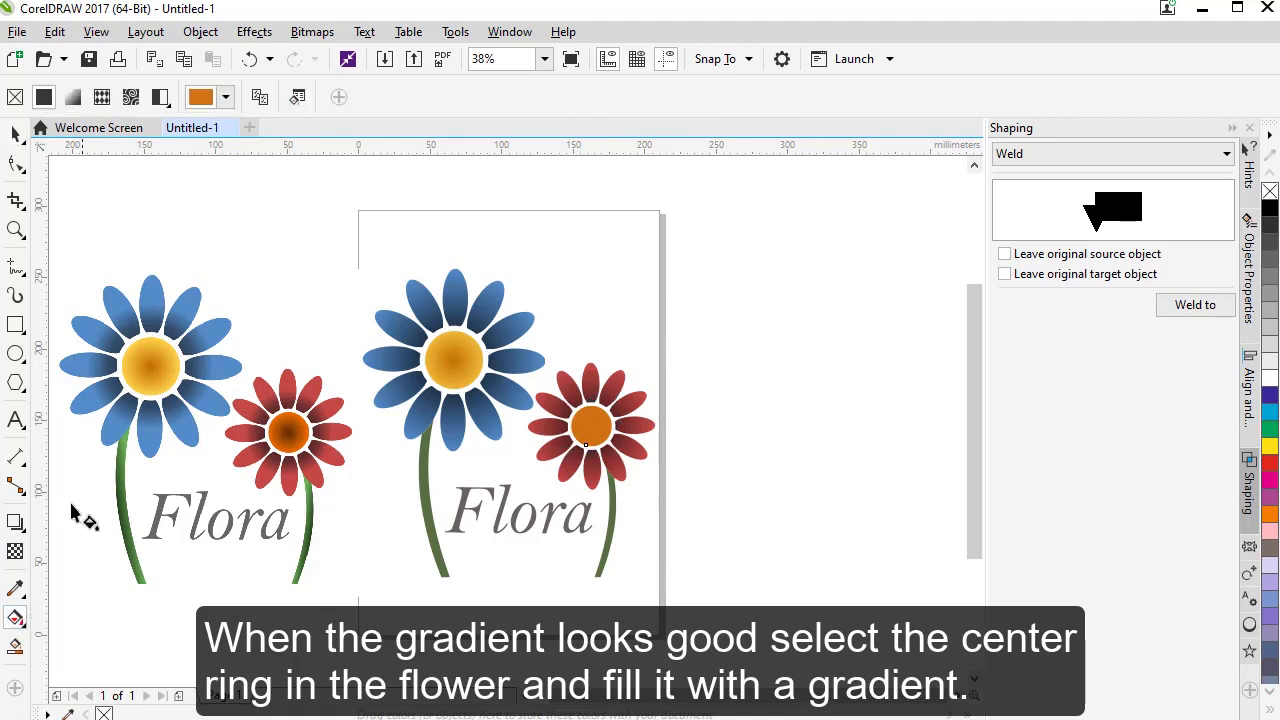
{"action": "left_click_drag", "start_coordinate": [591, 426], "coordinate": [611, 426]}
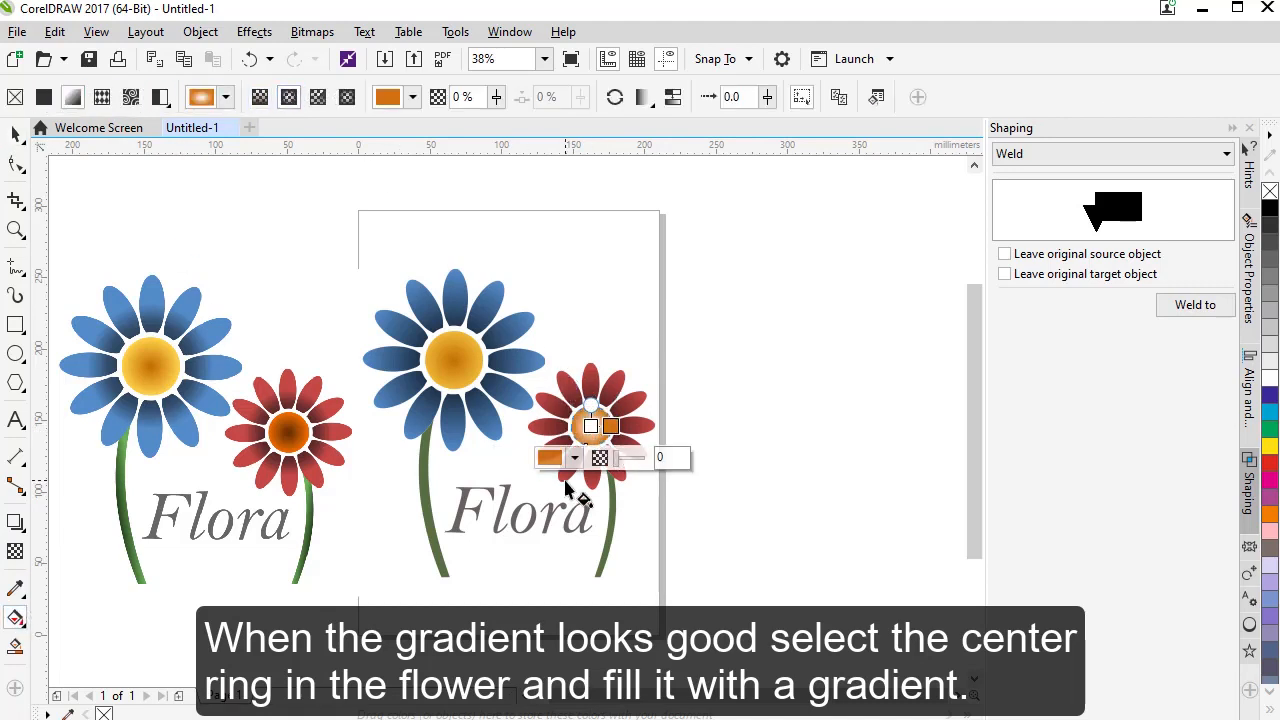
Step: Set the orange circle's gradient center to the dark brown sampled from the bitmap's red flower, and clear the selection
{"action": "left_click", "coordinate": [591, 426]}
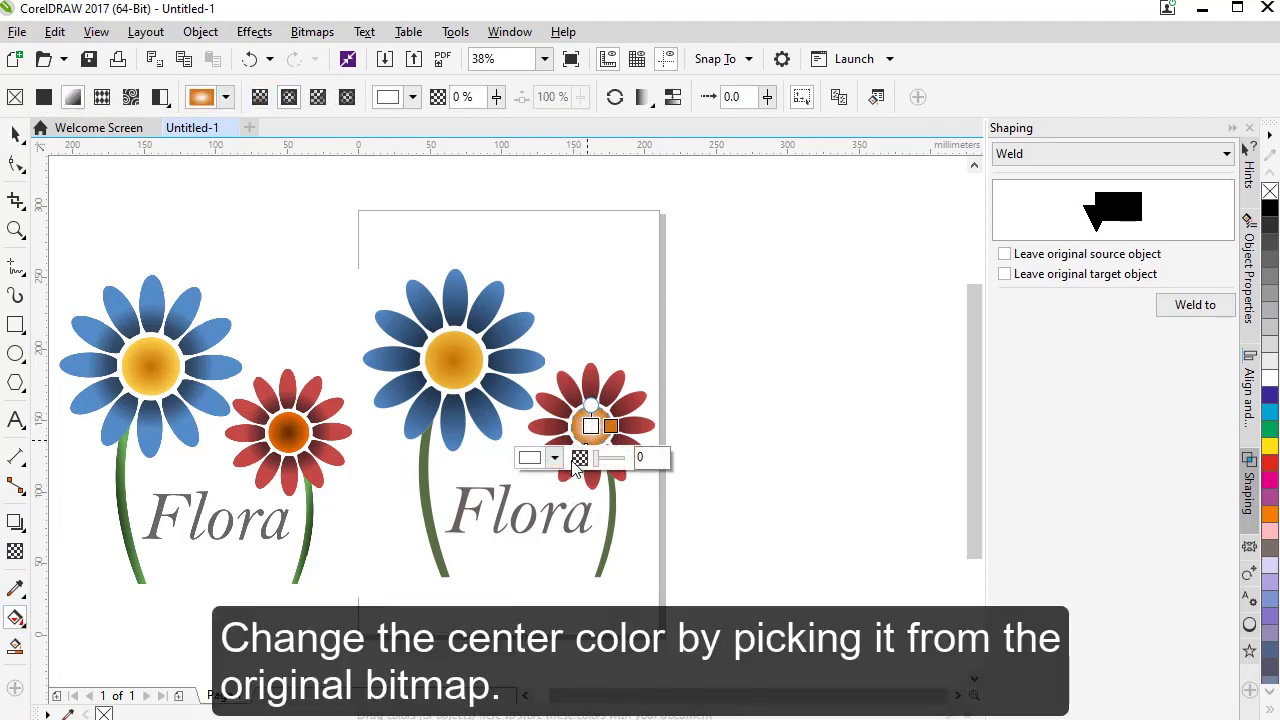
{"action": "left_click", "coordinate": [574, 457]}
{"action": "left_click", "coordinate": [597, 509]}
{"action": "left_click", "coordinate": [297, 424]}
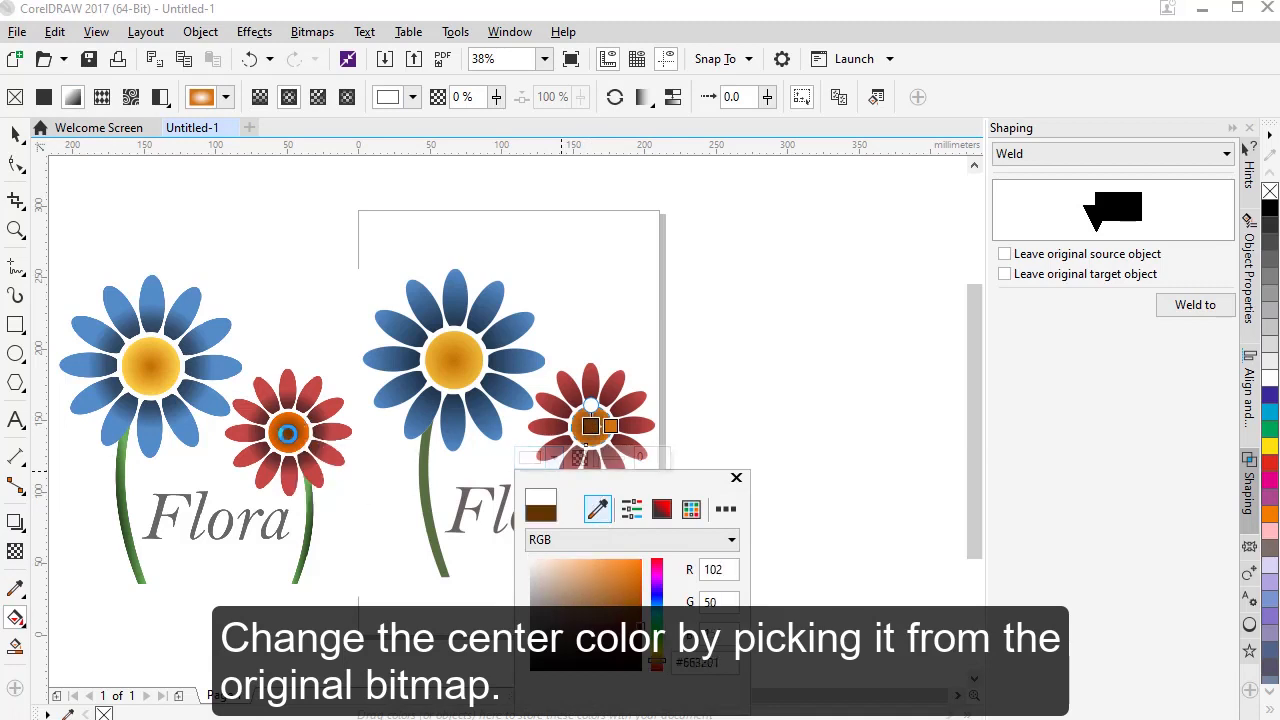
{"action": "left_click", "coordinate": [14, 135]}
{"action": "key", "text": "Escape"}
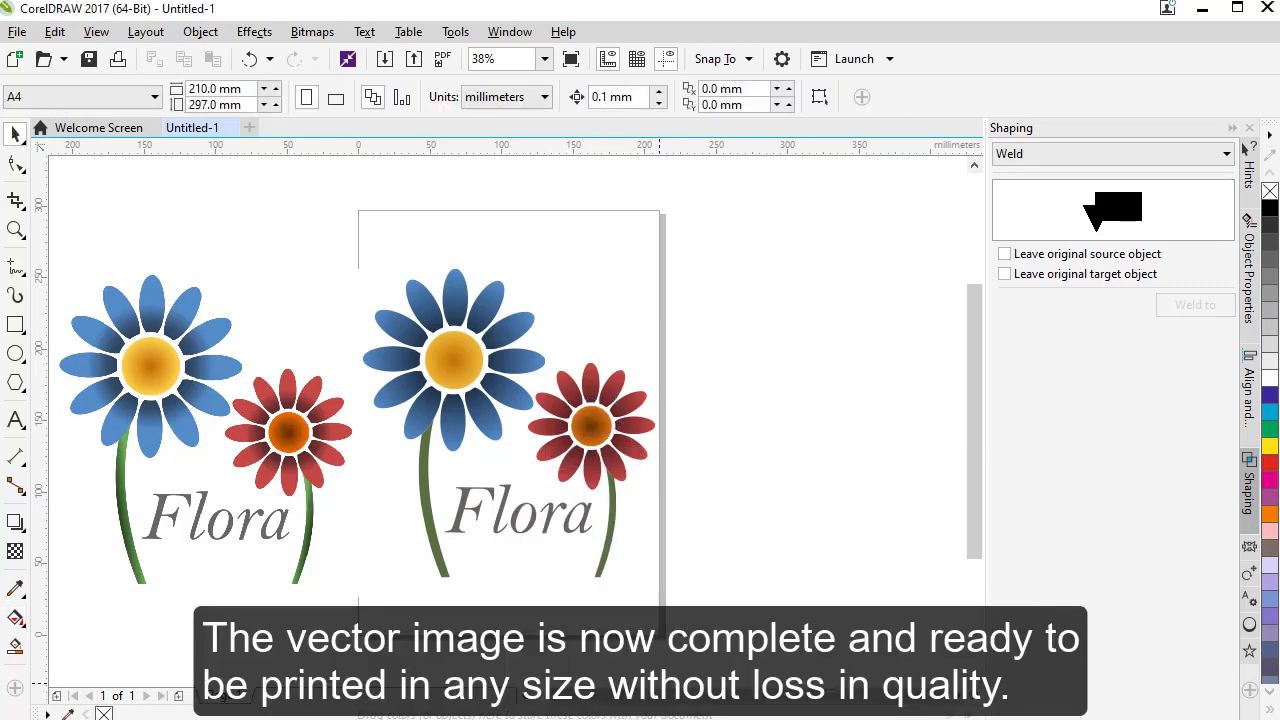